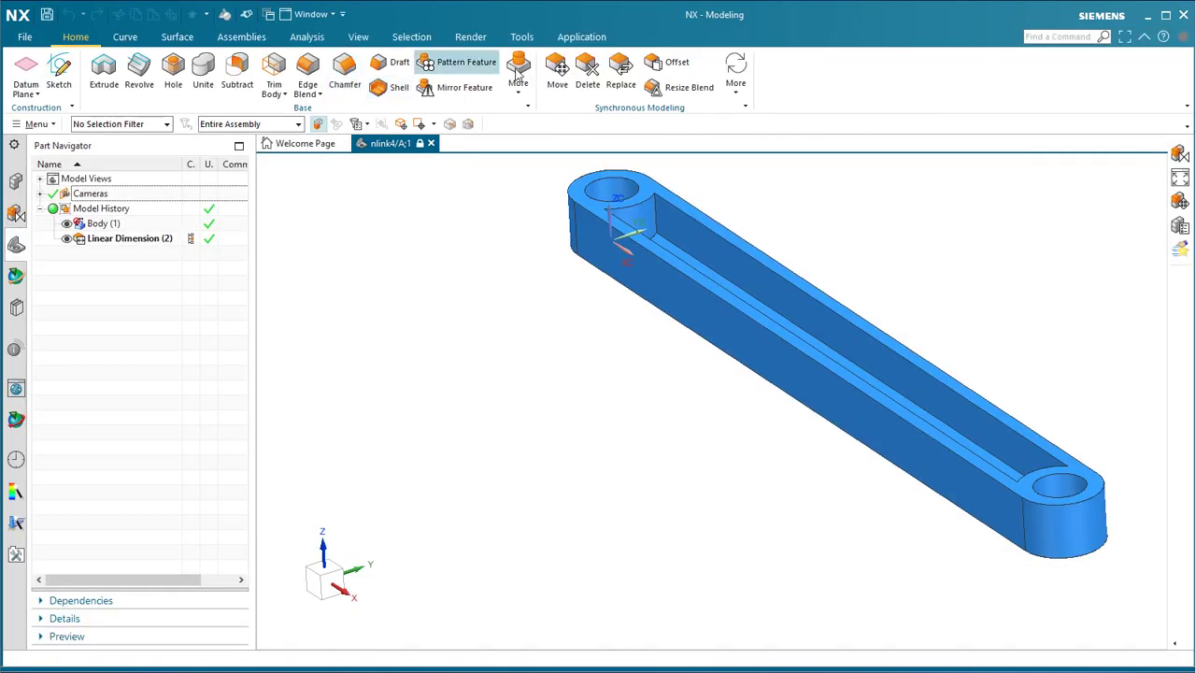
- Switch the nlink4 part into the Pre/Post application from the Application tab
click(588, 36)
click(476, 74)
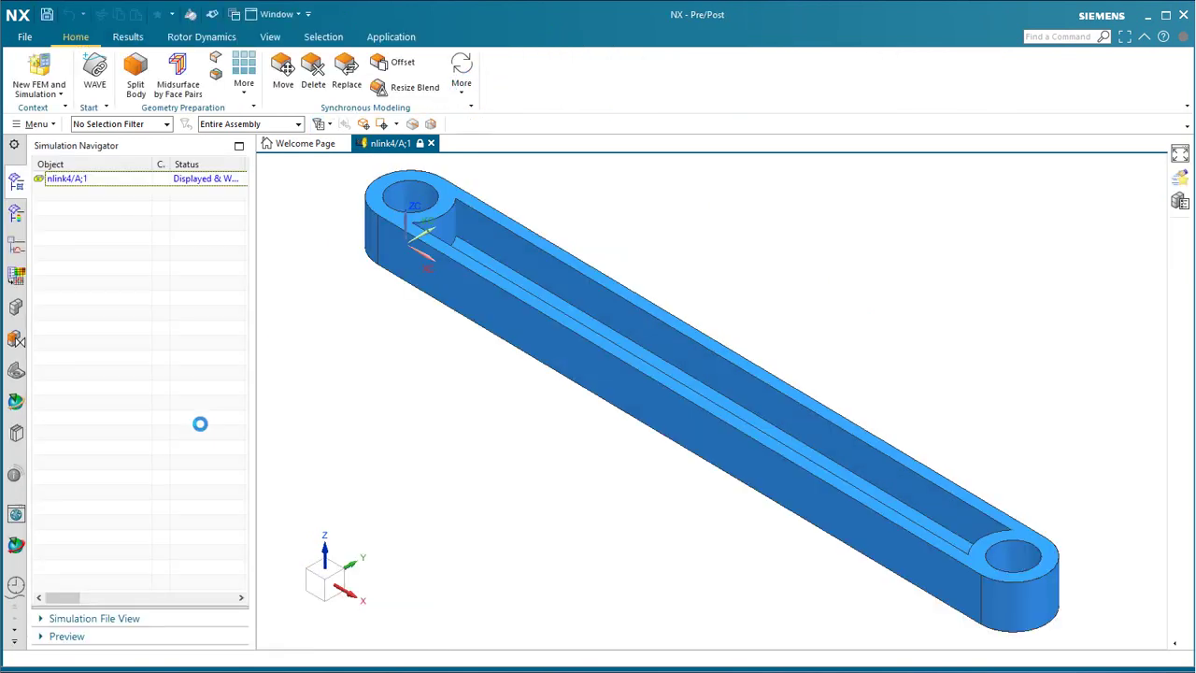
- Create a new Simcenter Nastran FEM file nlink4.fem1, confirming its revision value
click(39, 69)
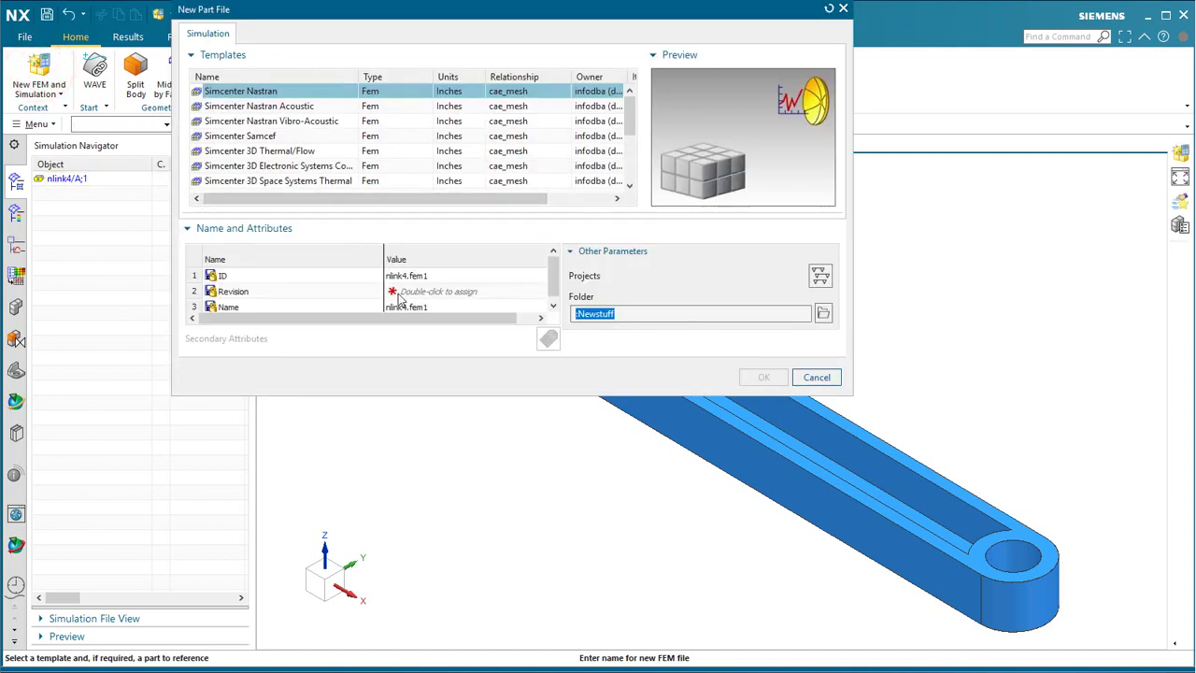
double_click(400, 292)
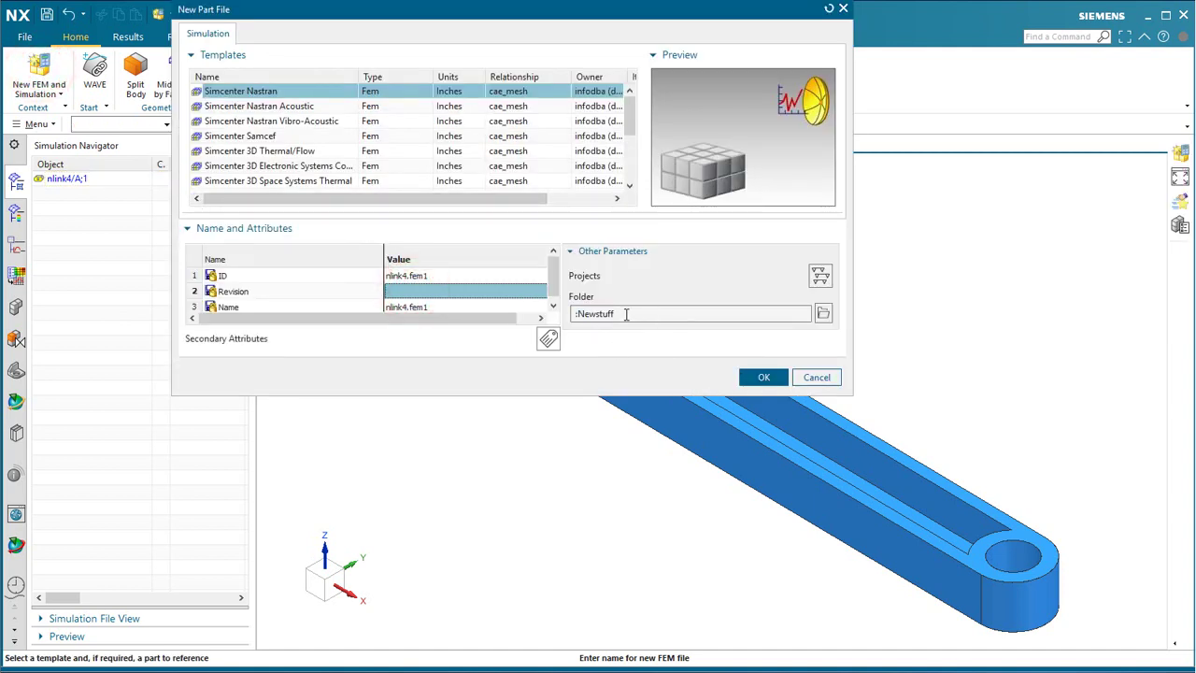
click(759, 378)
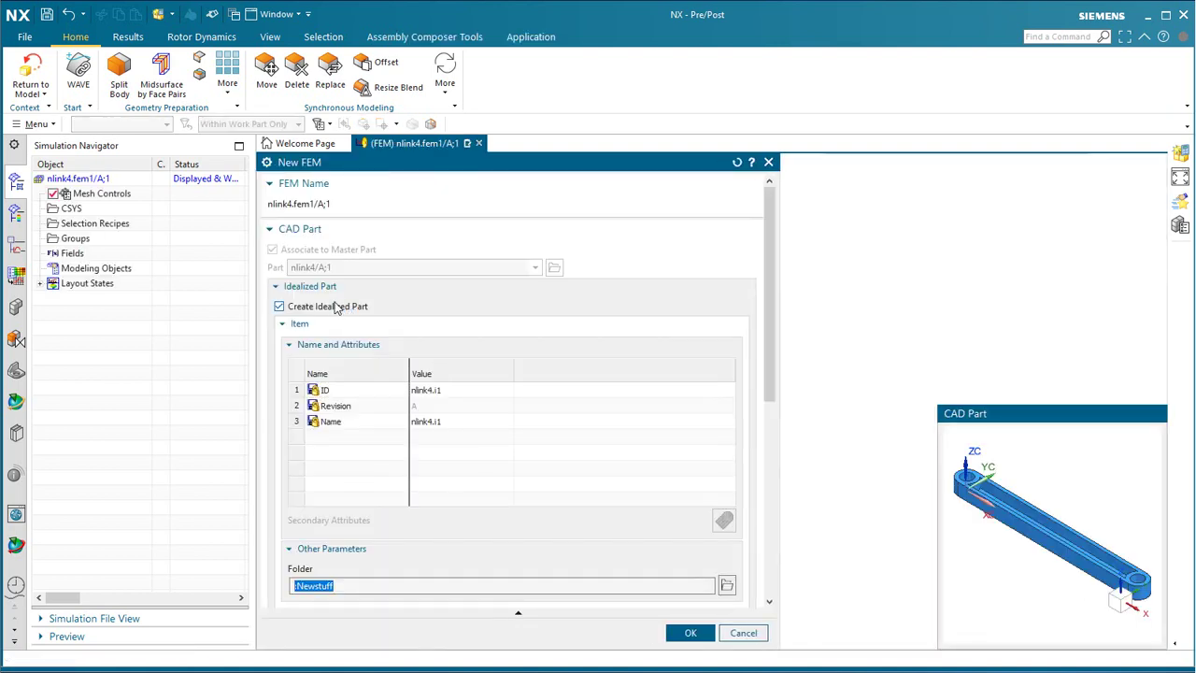
- Change Bodies to Use from All Visible to All, keeping Simcenter Nastran Structural
drag(421, 170, 336, 35)
drag(684, 248, 685, 387)
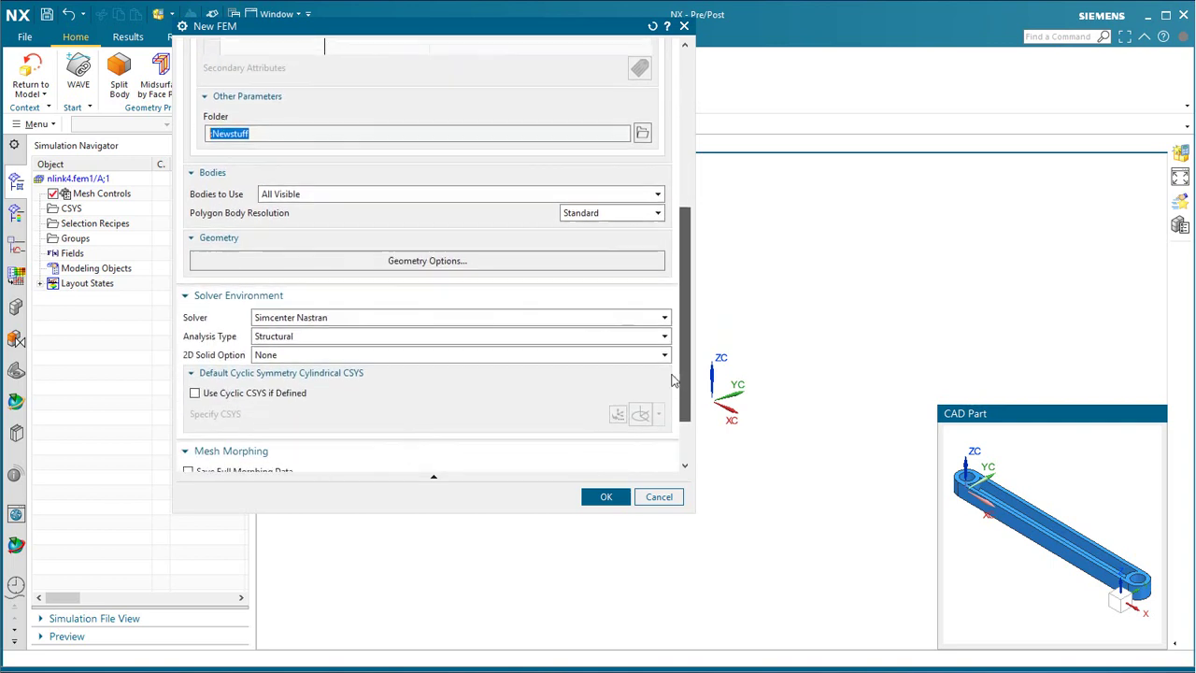
click(491, 193)
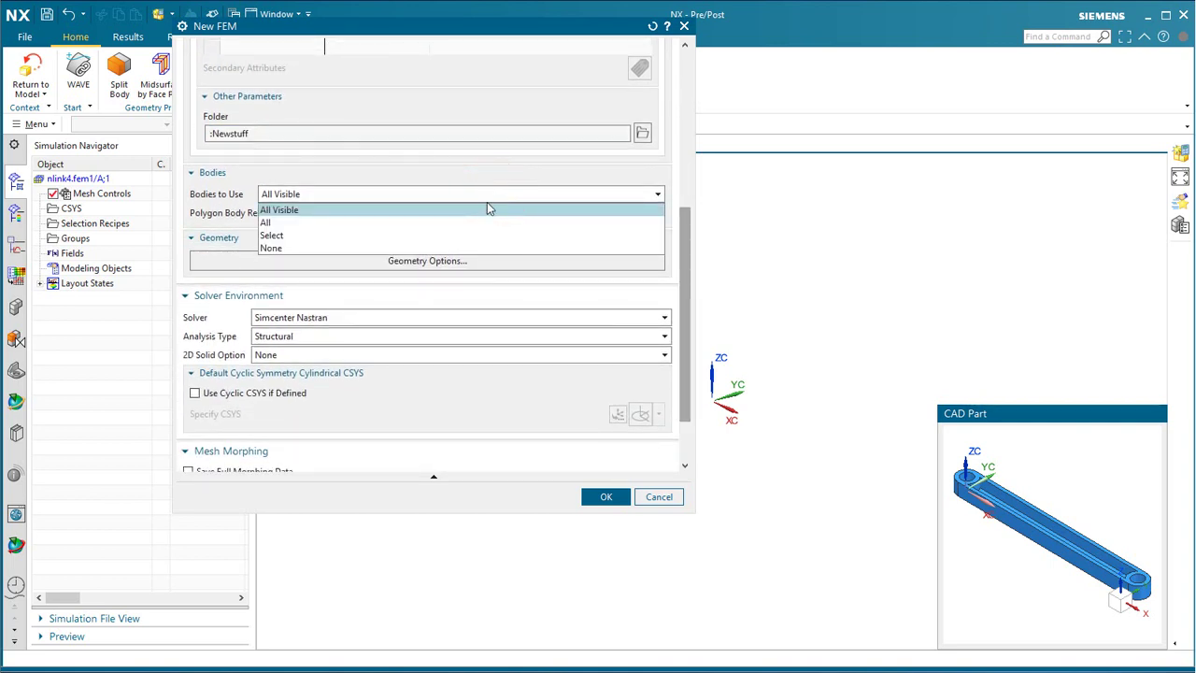
click(484, 220)
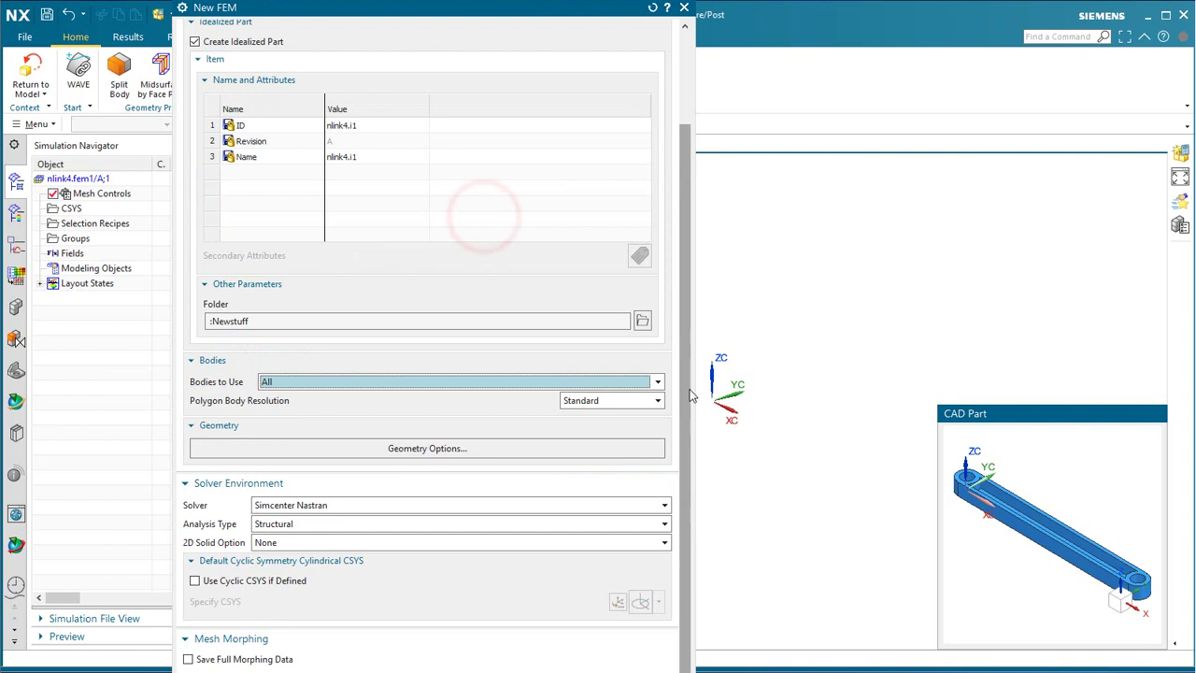
click(688, 386)
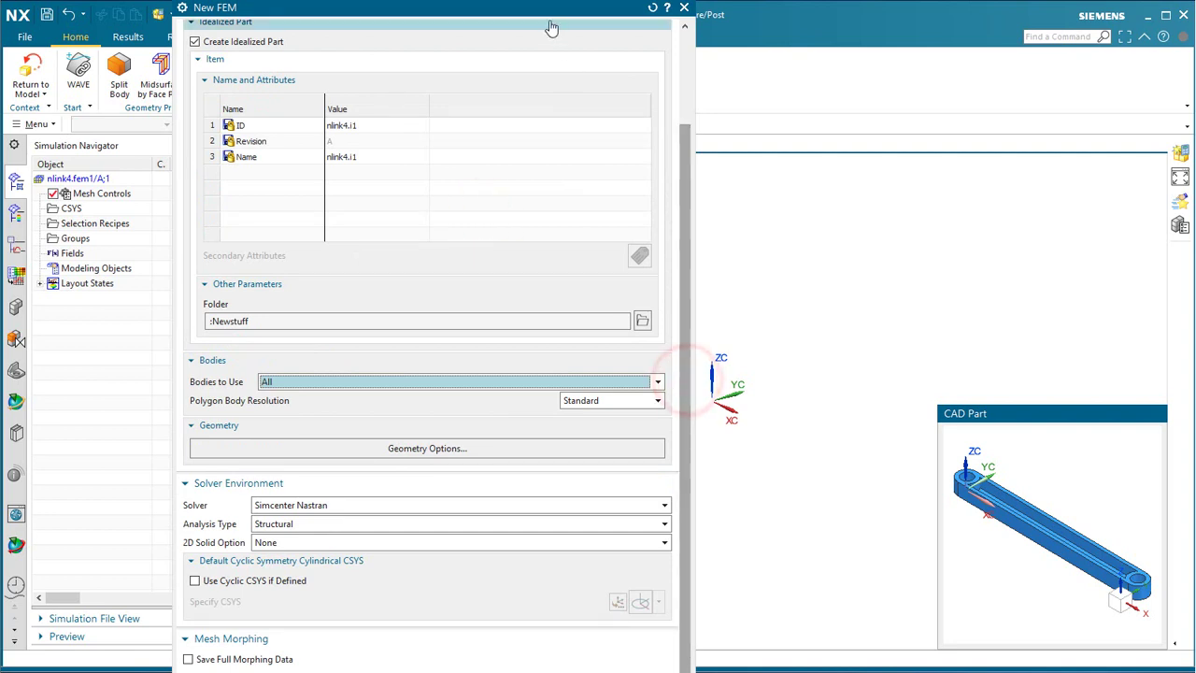
drag(546, 7, 587, 107)
drag(648, 182, 646, 330)
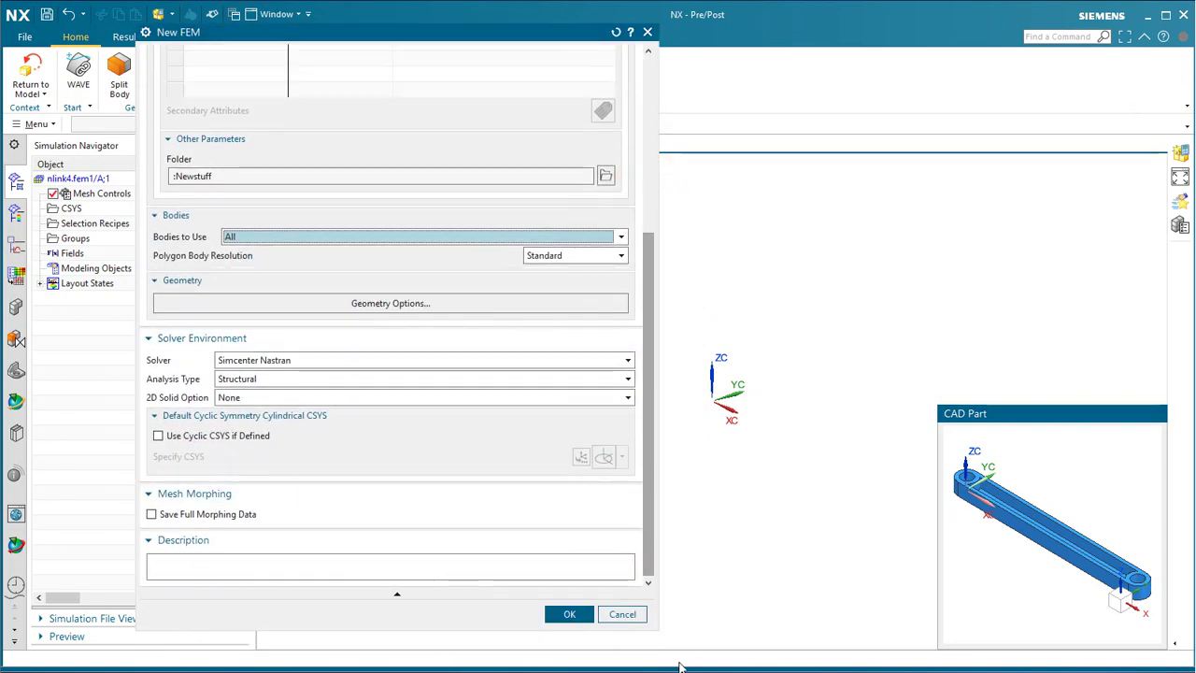
- Accept the FEM settings and create the simulation file nlink4.sim1
click(566, 613)
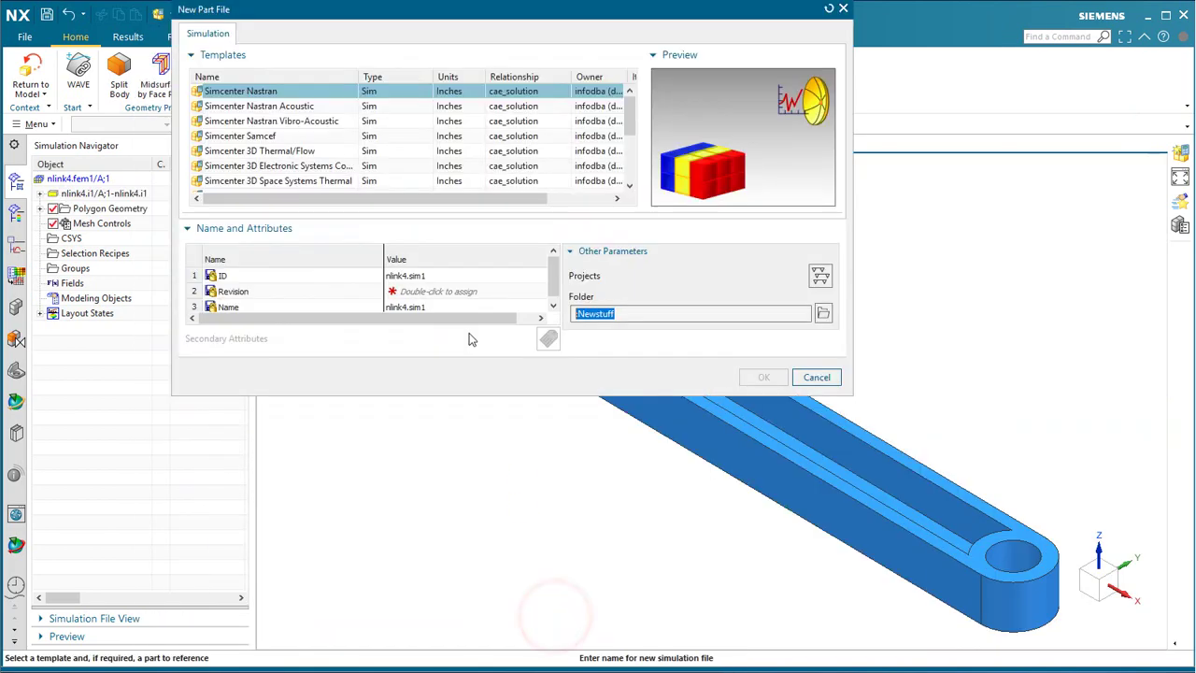
double_click(403, 292)
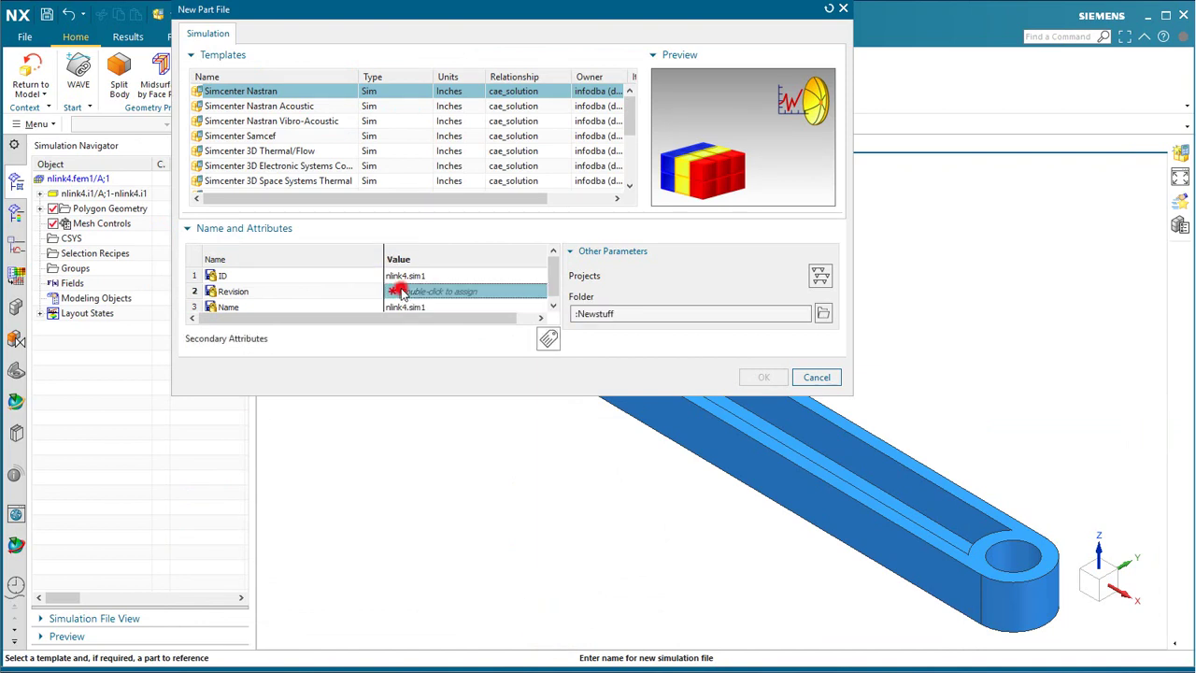
click(763, 376)
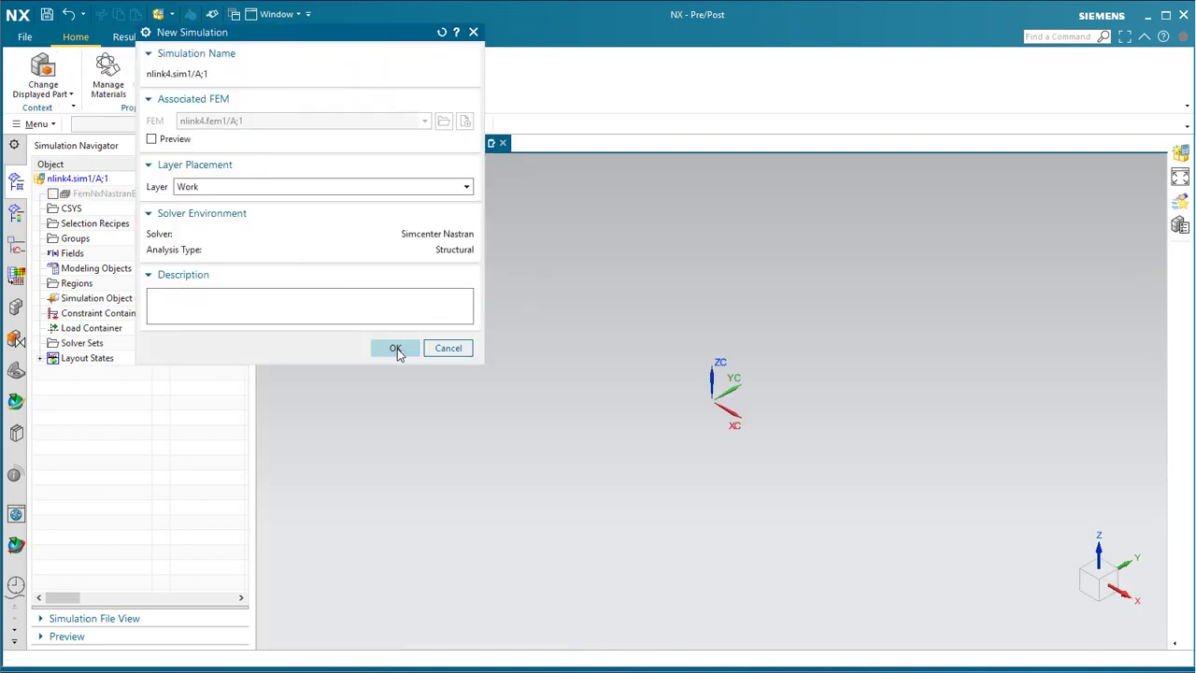
click(397, 347)
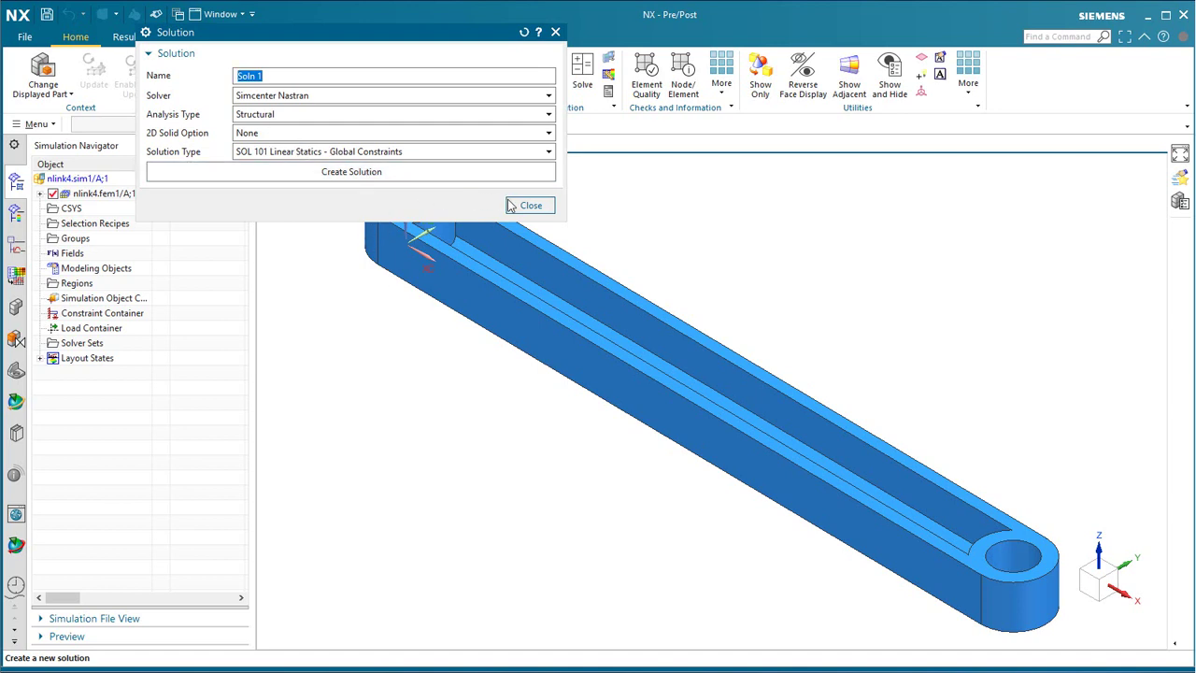
- Create Soln 1 as a SOL 101 Linear Statics solution with default settings
click(485, 172)
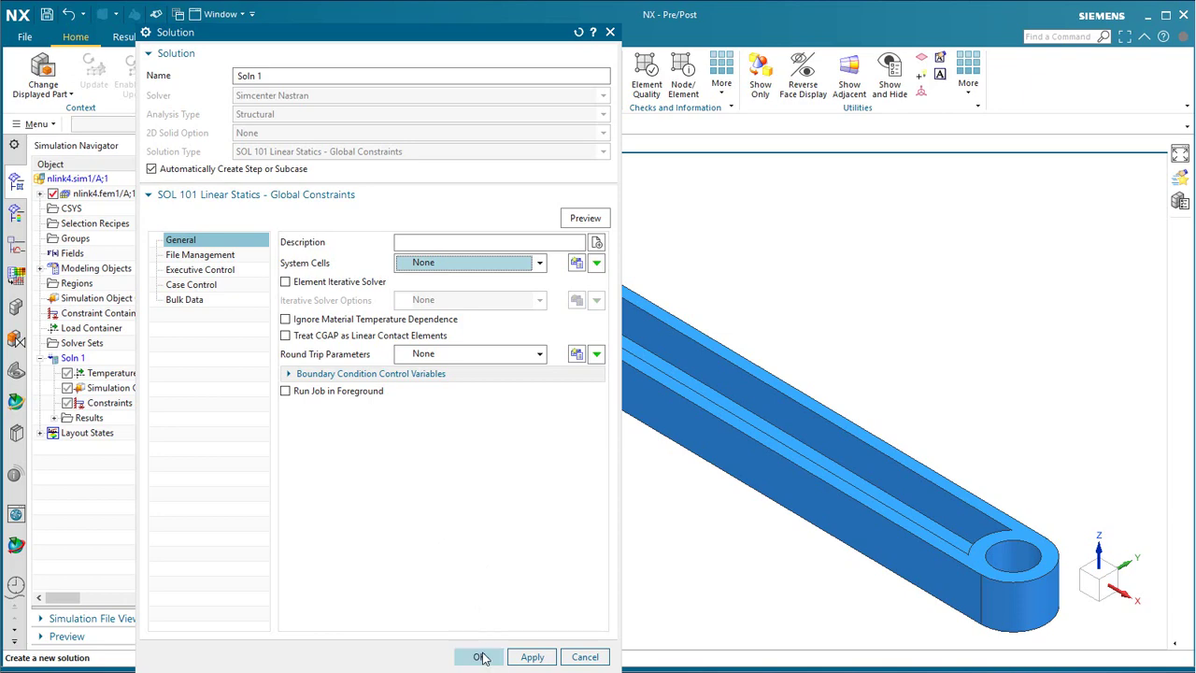
click(480, 656)
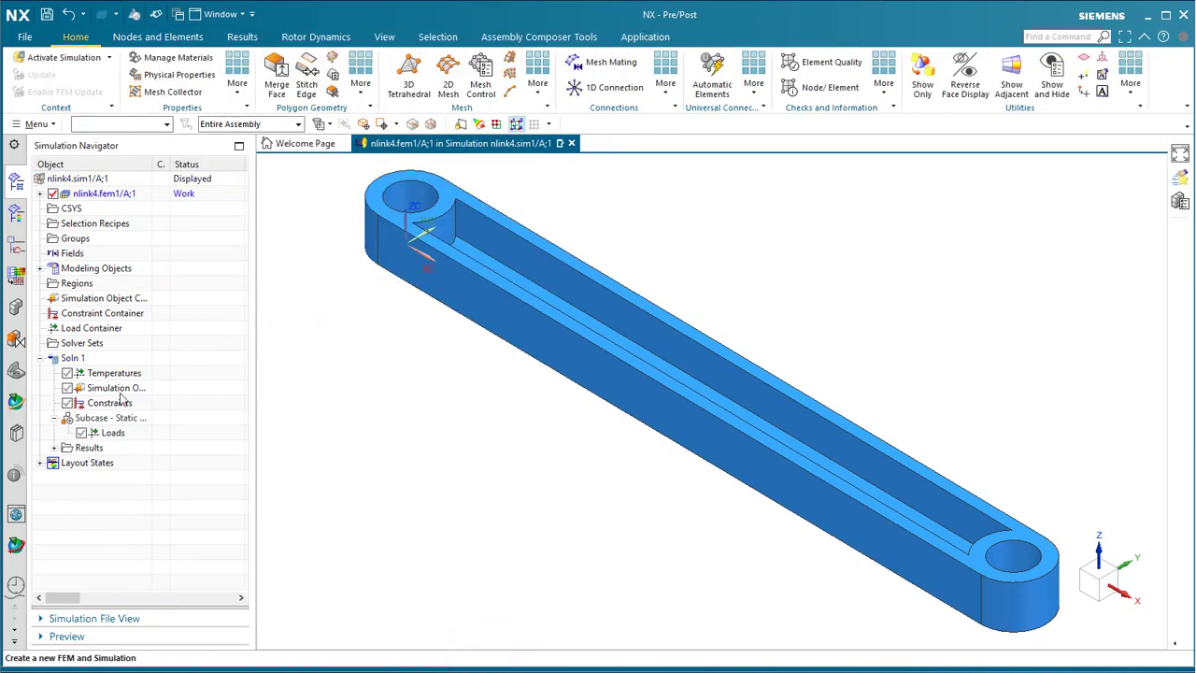
- Display the idealized part nlink4.i1, dismiss its warning, and orbit to inspect it
click(128, 618)
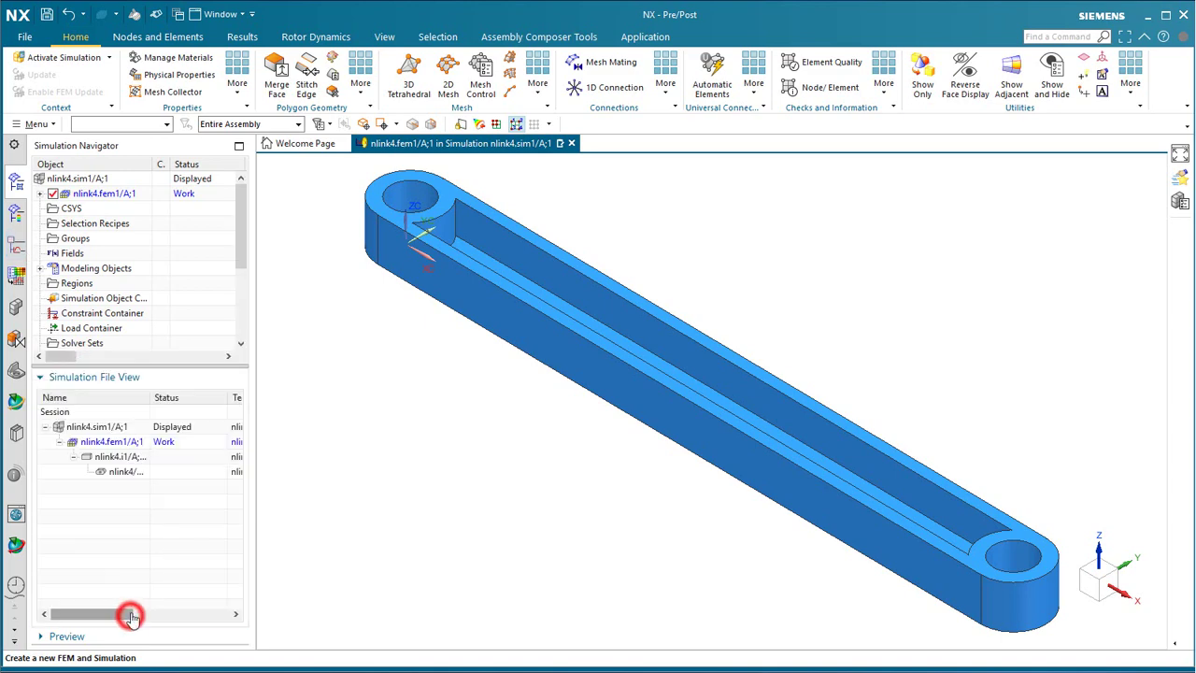
click(110, 457)
double_click(111, 457)
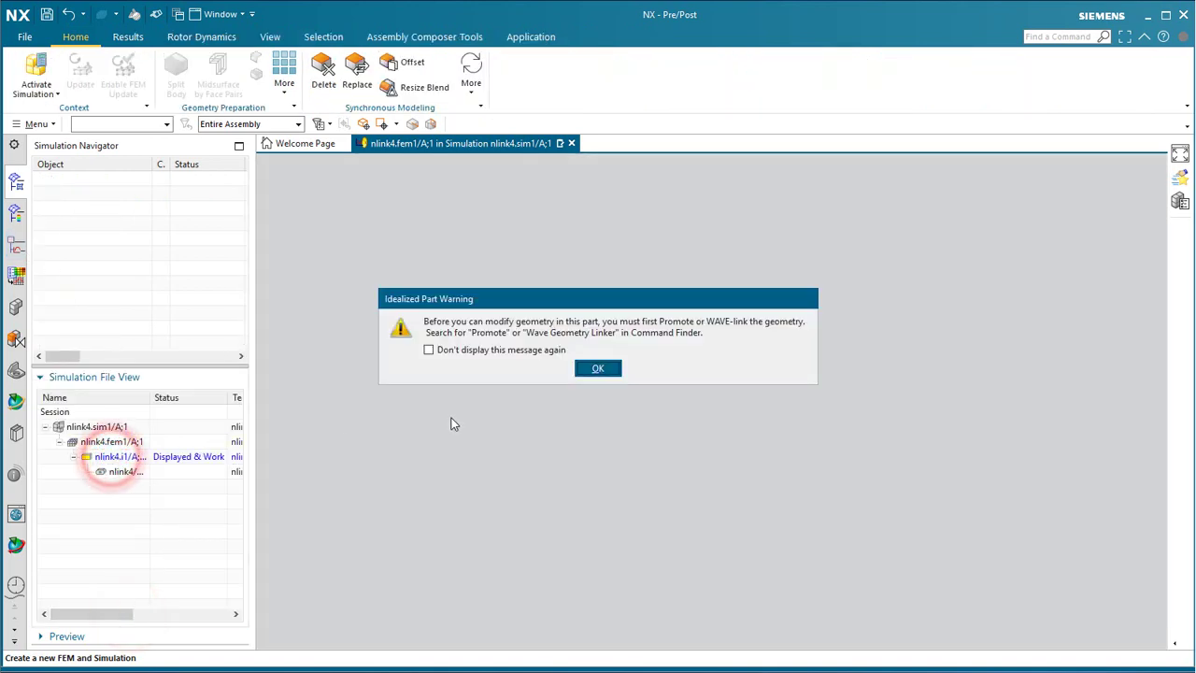
key(Return)
mouse_move(520, 347)
middle_down()
mouse_move(561, 355)
mouse_move(568, 376)
mouse_move(524, 355)
middle_up()
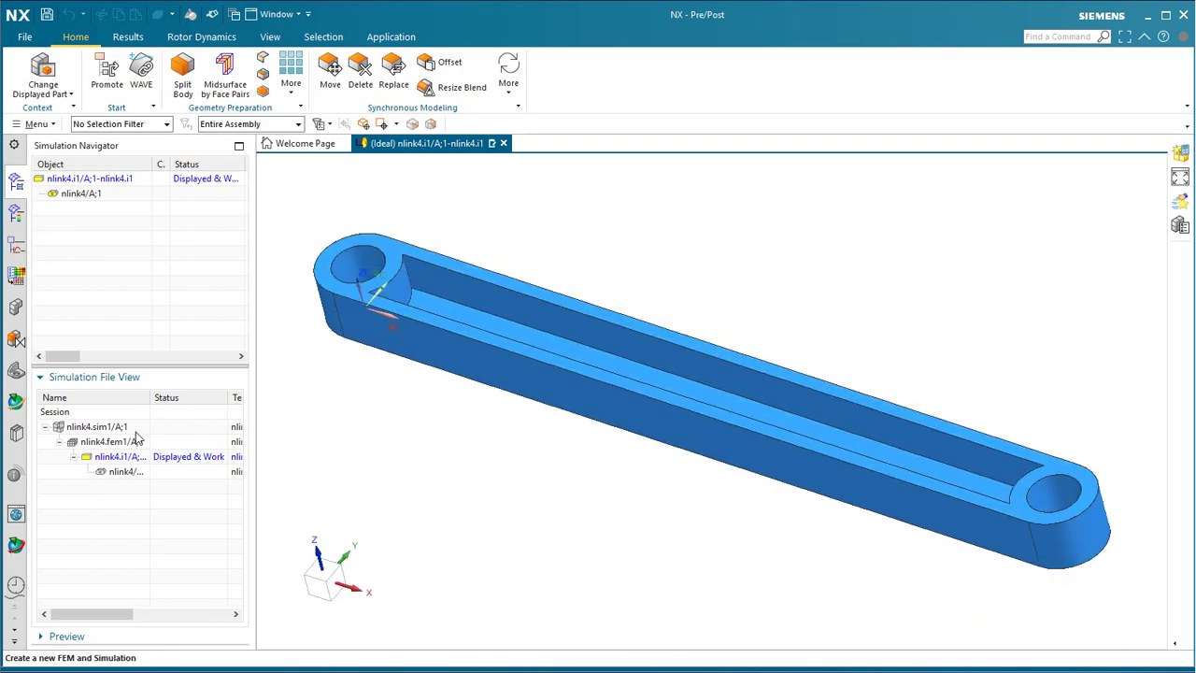
- Make nlink4.fem1 the displayed work part and orbit to a working view
double_click(118, 442)
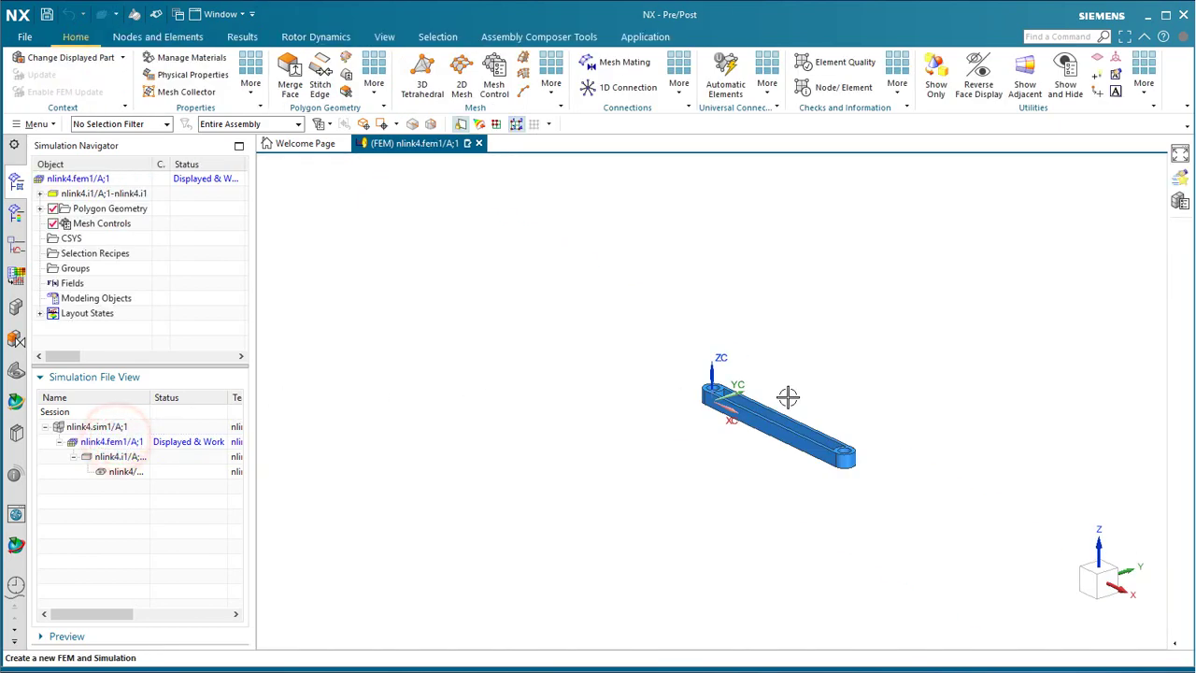
scroll(782, 460, up, 5)
mouse_move(782, 458)
middle_down()
mouse_move(790, 486)
mouse_move(784, 470)
mouse_move(795, 465)
middle_up()
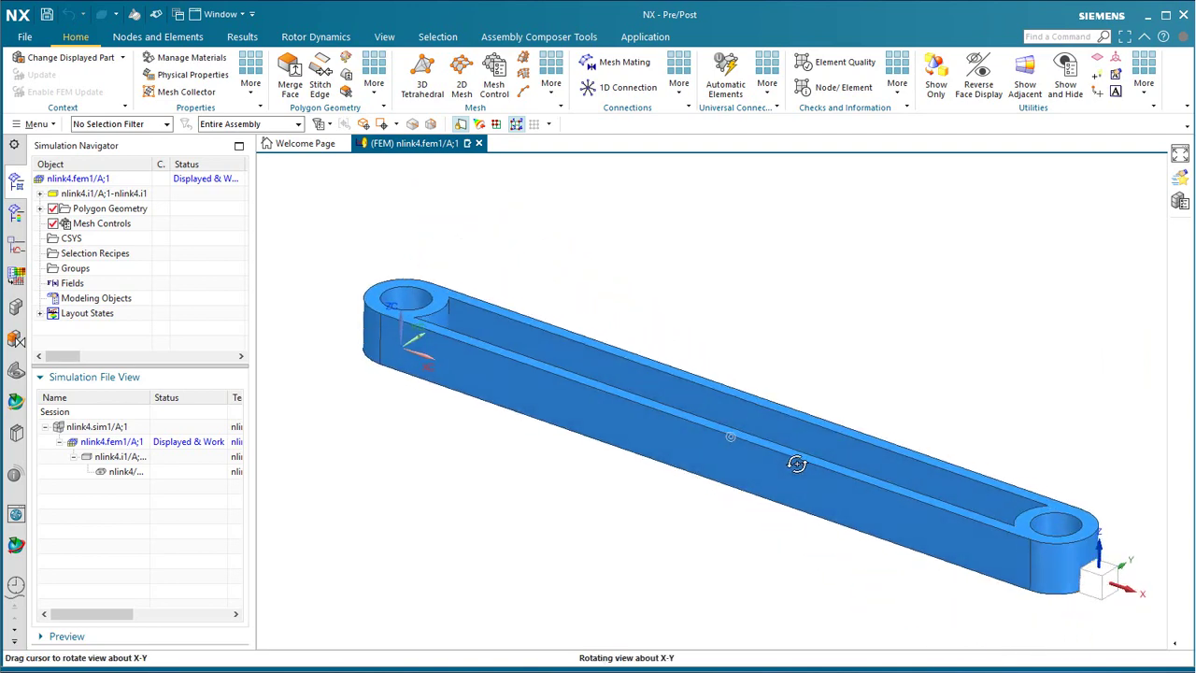
- Start a 3D tetrahedral mesh on the link body with CTETRA(10) elements sized 0.117 in
click(417, 77)
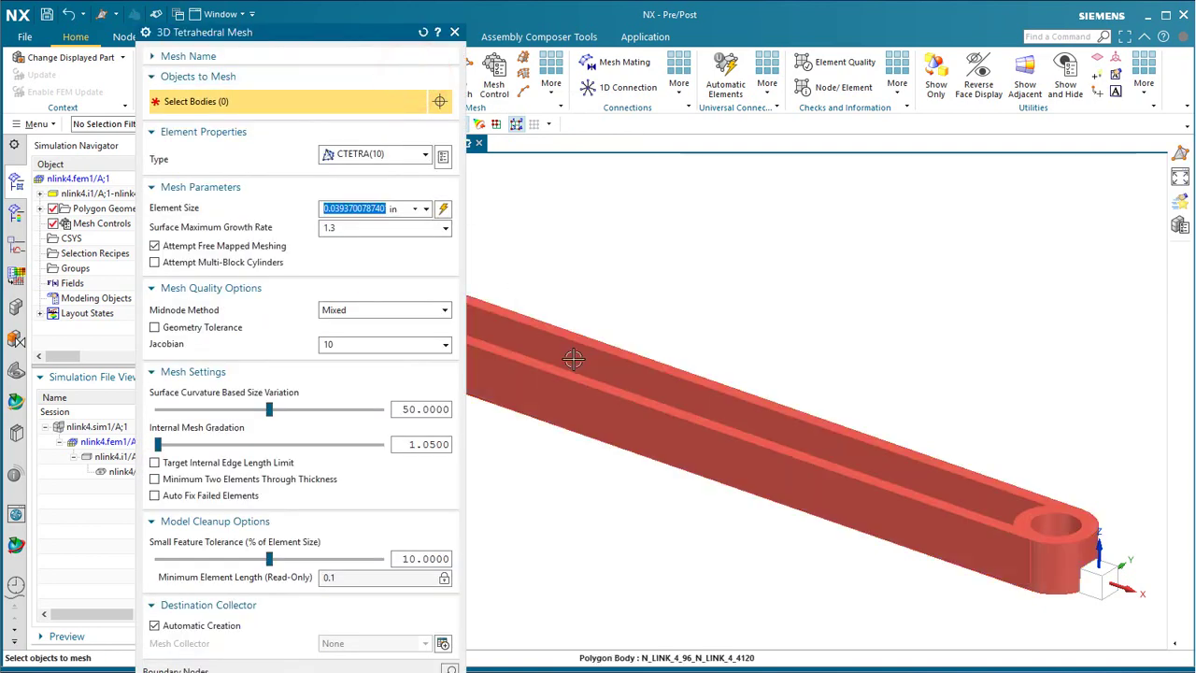
click(567, 353)
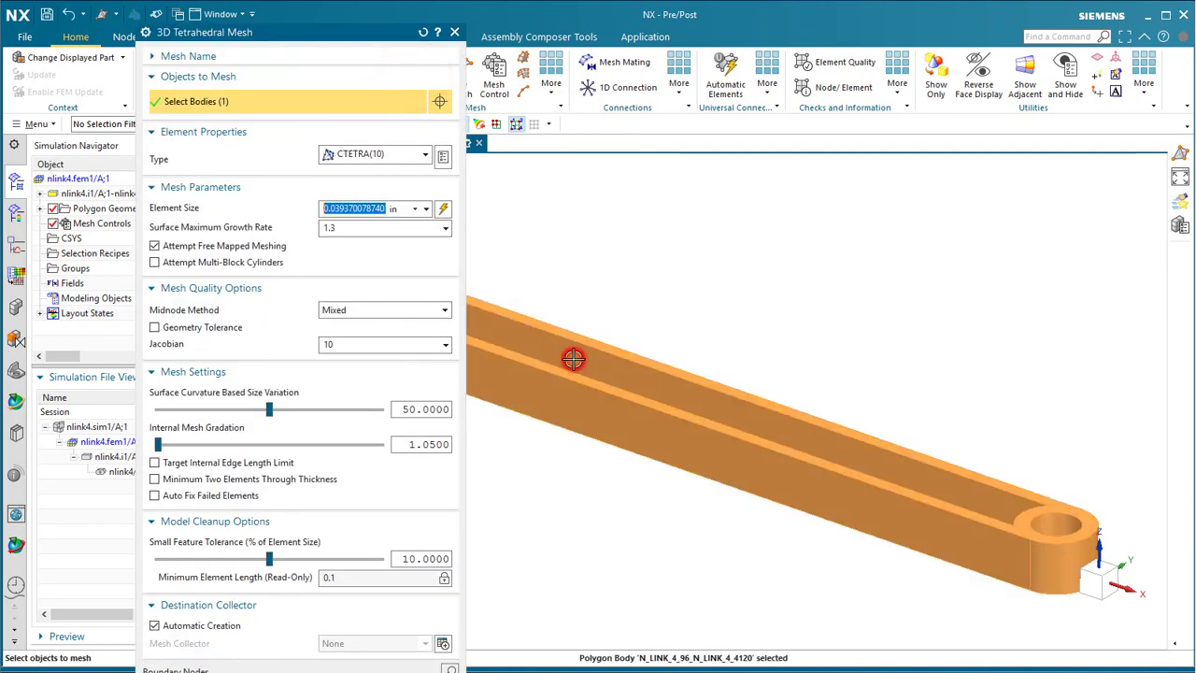
click(417, 156)
click(415, 155)
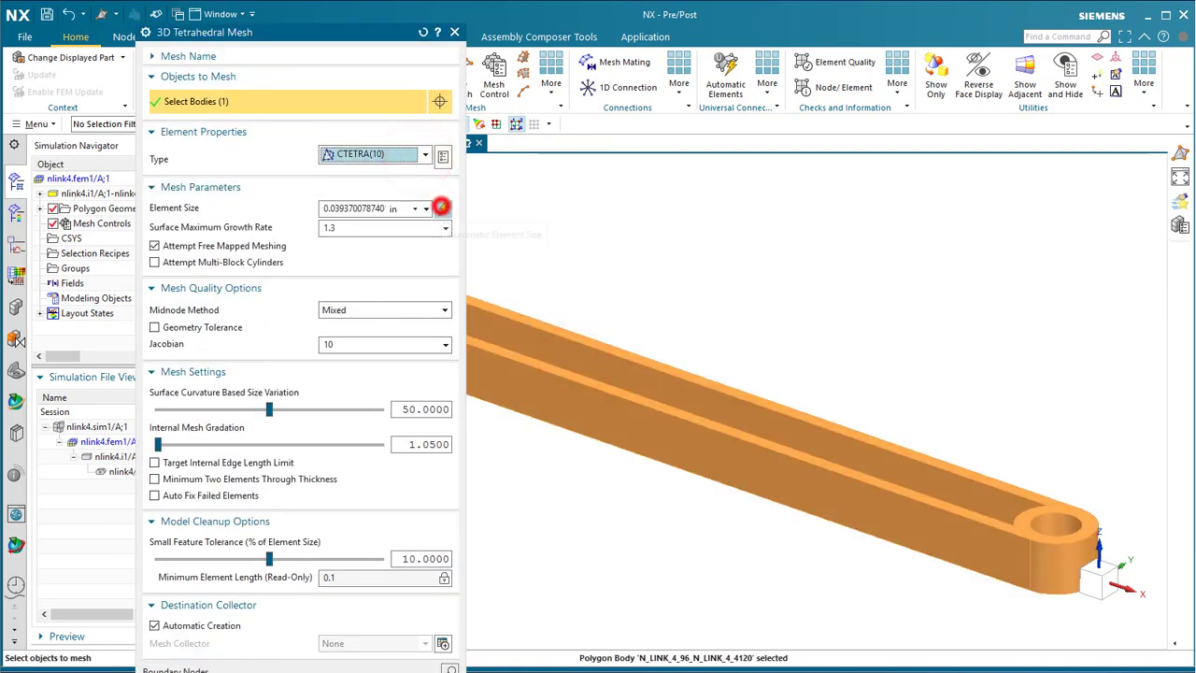
click(441, 208)
drag(365, 32, 369, 127)
drag(376, 181, 368, 181)
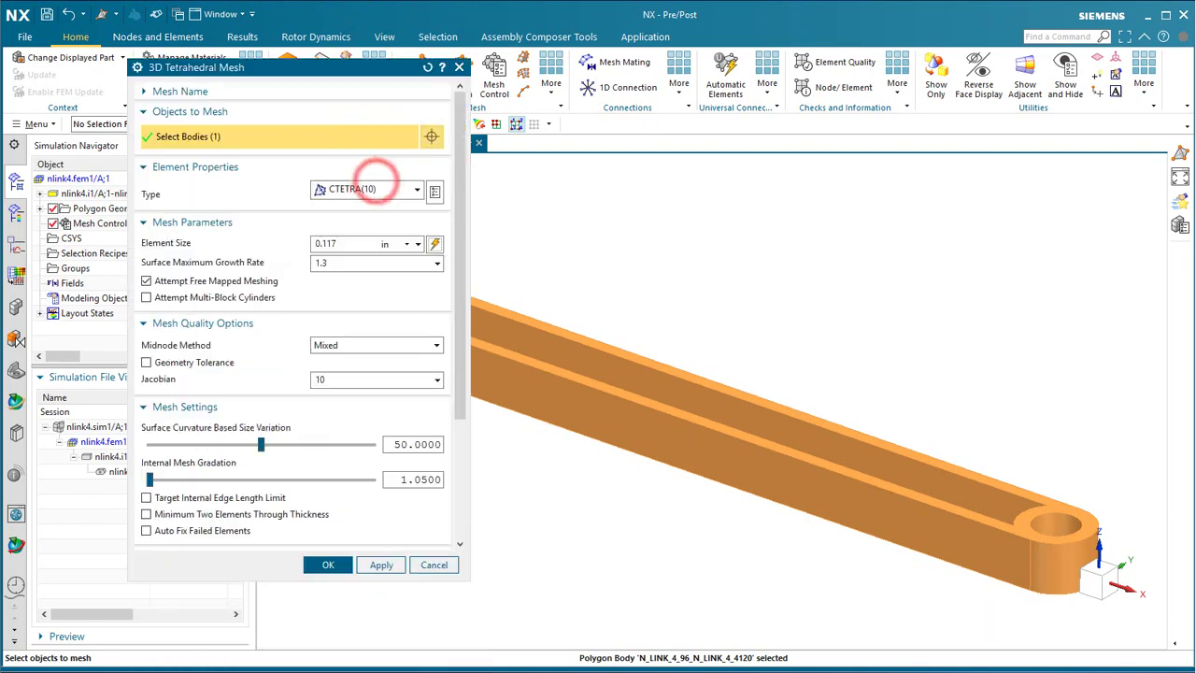
drag(458, 166, 460, 217)
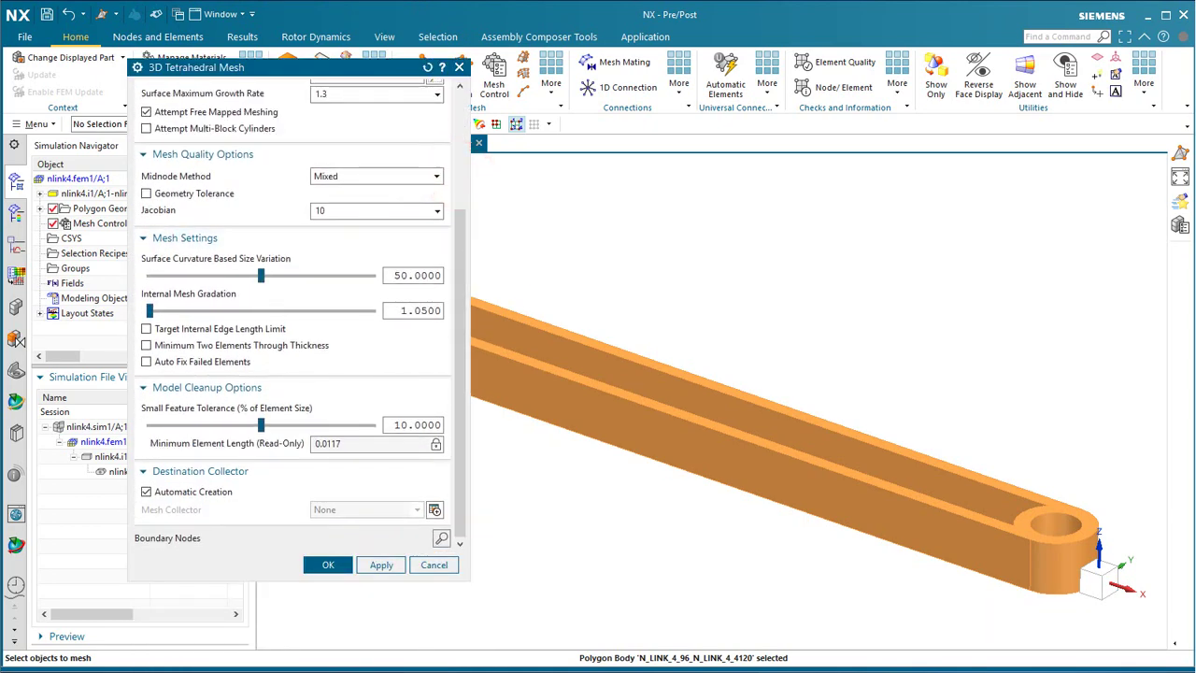
- Set surface curvature size variation to 5.4, enable Auto Fix Failed Elements, and generate the mesh
drag(260, 275, 241, 275)
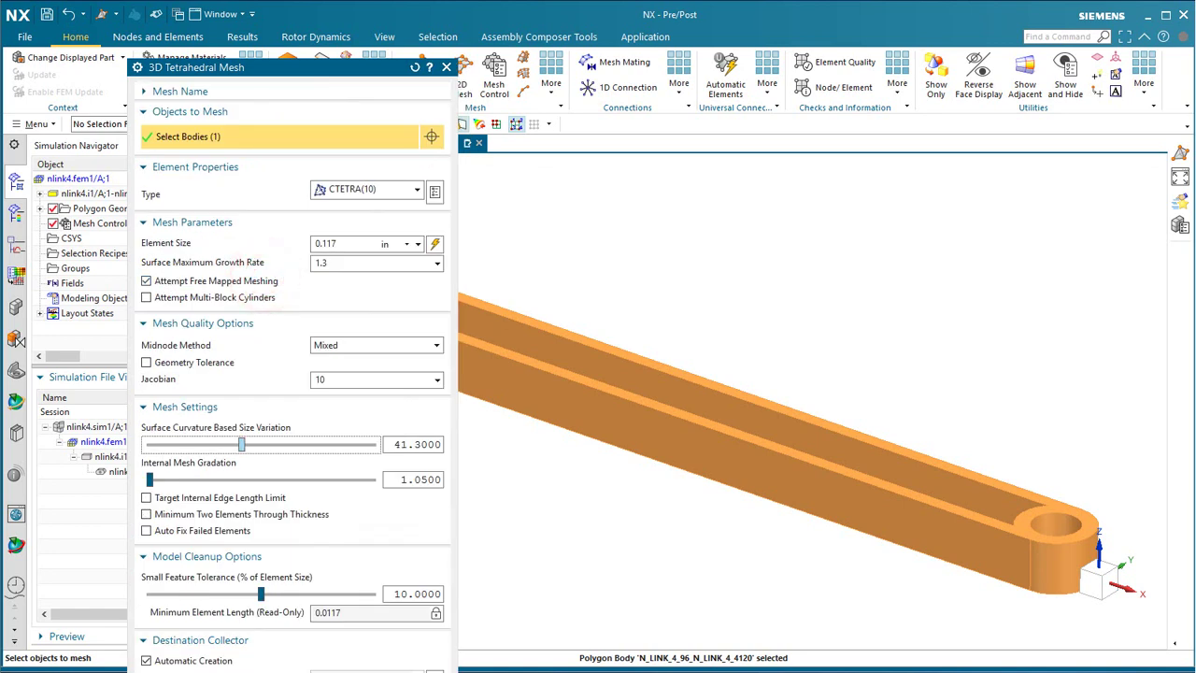
drag(243, 444, 161, 444)
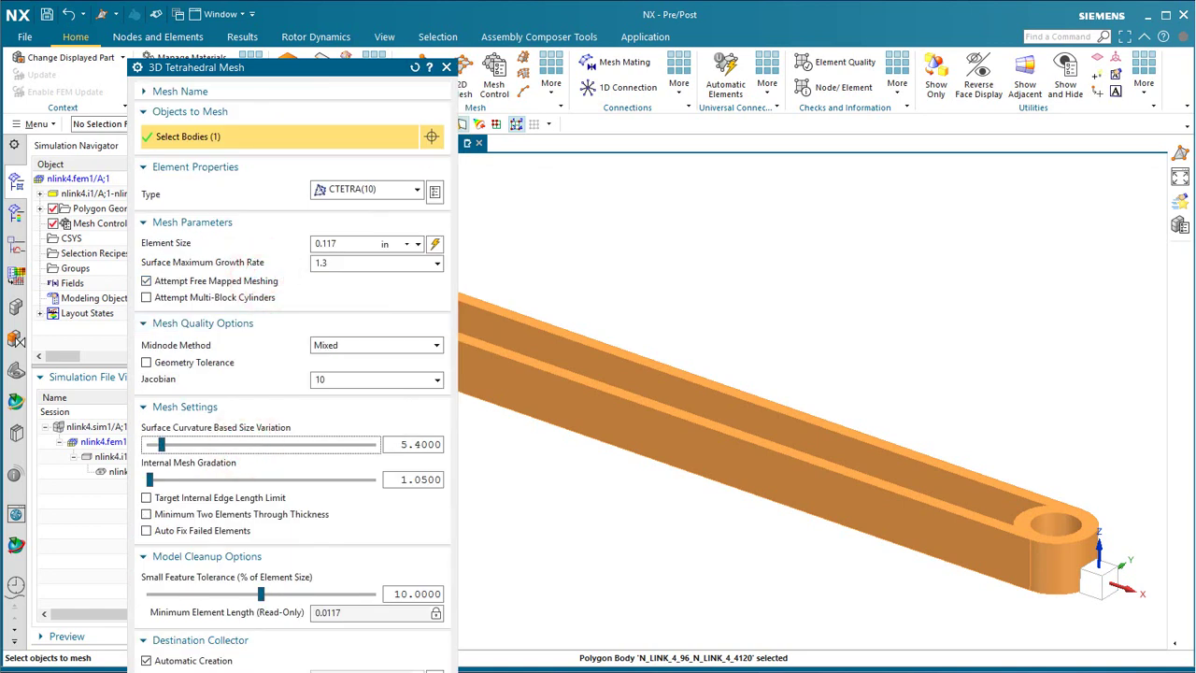
drag(333, 67, 377, 193)
scroll(478, 233, down, 3)
drag(478, 233, 478, 245)
click(218, 399)
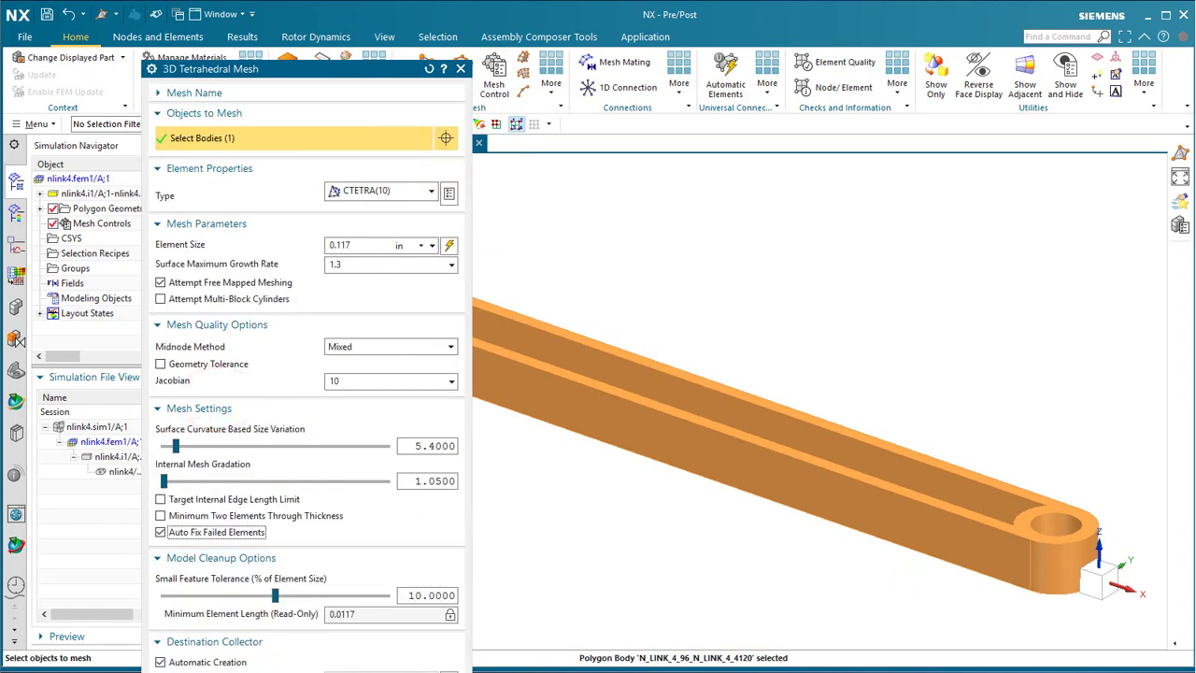
mouse_move(280, 68)
mouse_down()
mouse_move(280, 241)
mouse_move(293, 83)
mouse_up()
click(483, 392)
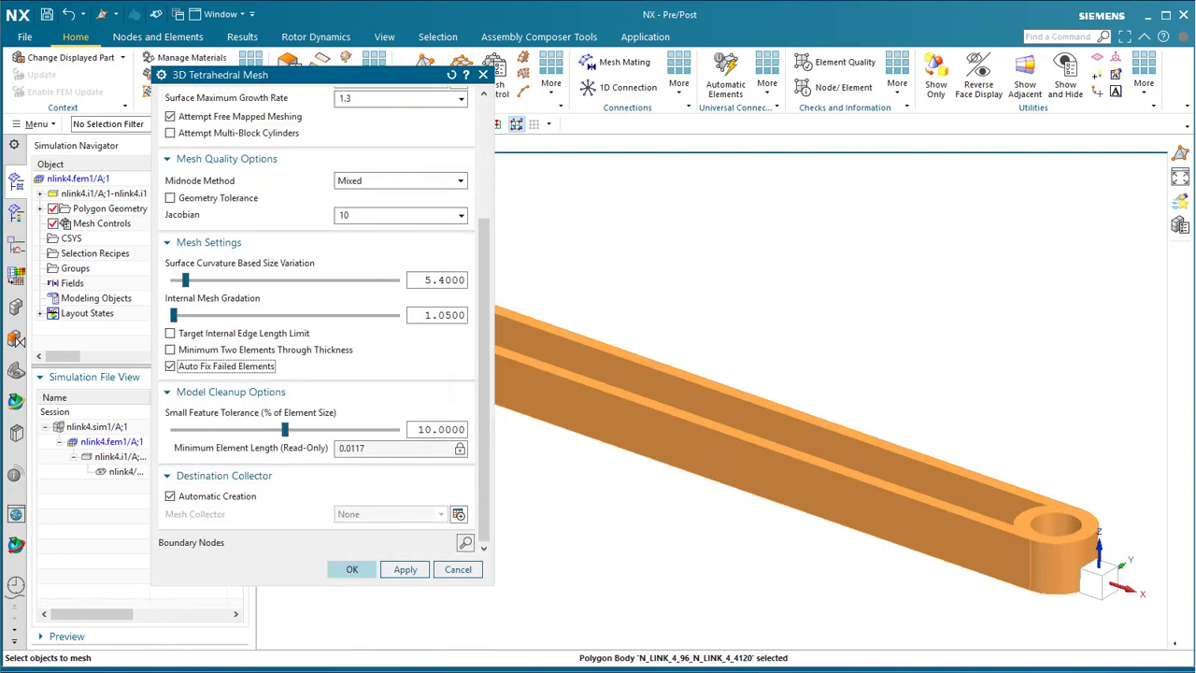
click(351, 569)
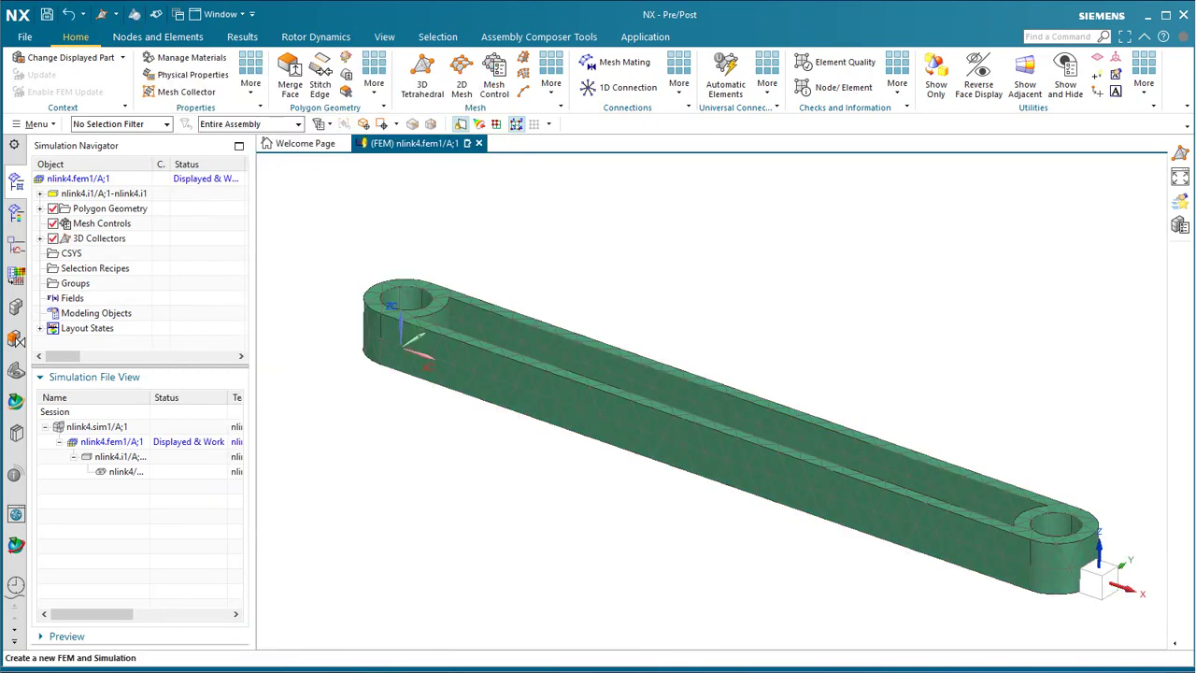
- Assign Aluminum_6061 as the material of the Solid(1) collector's PSOLID1 property
middle_drag(729, 437, 747, 477)
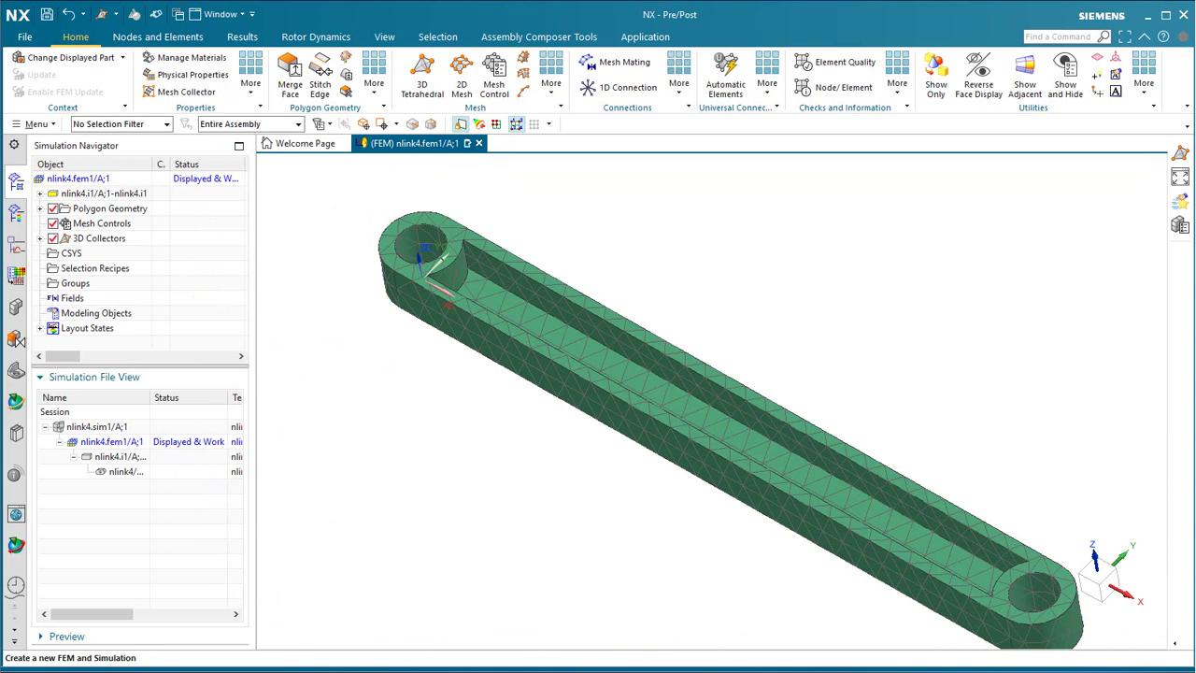
click(40, 238)
right_click(92, 253)
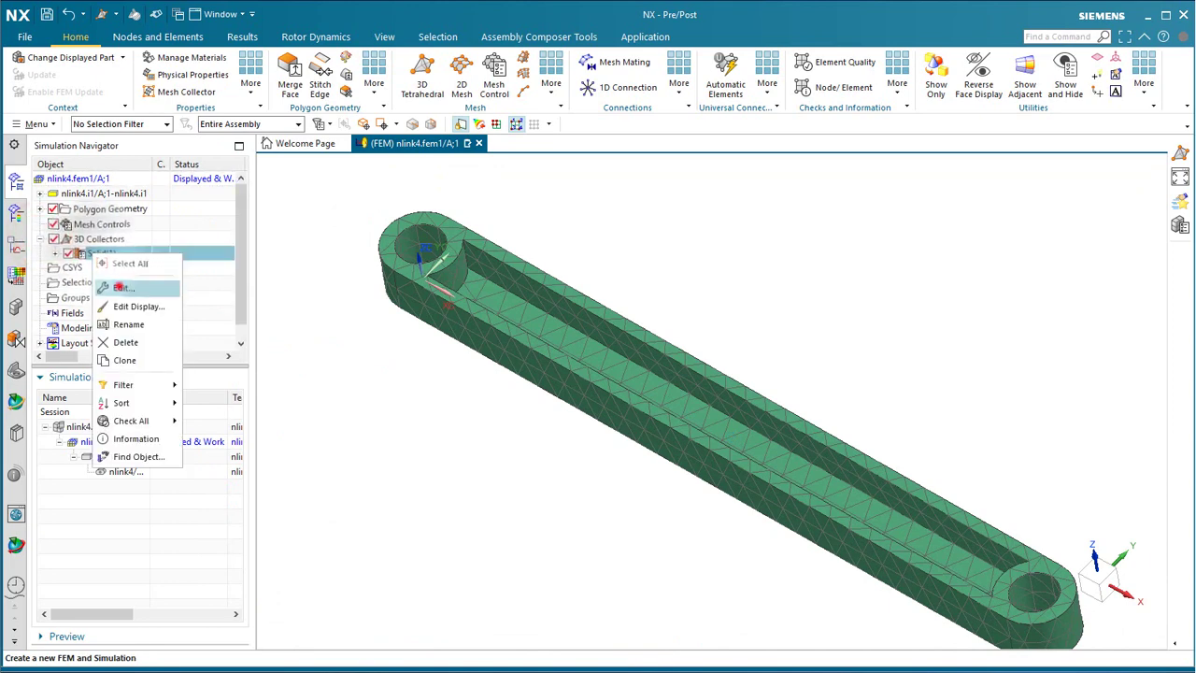
click(120, 286)
click(363, 158)
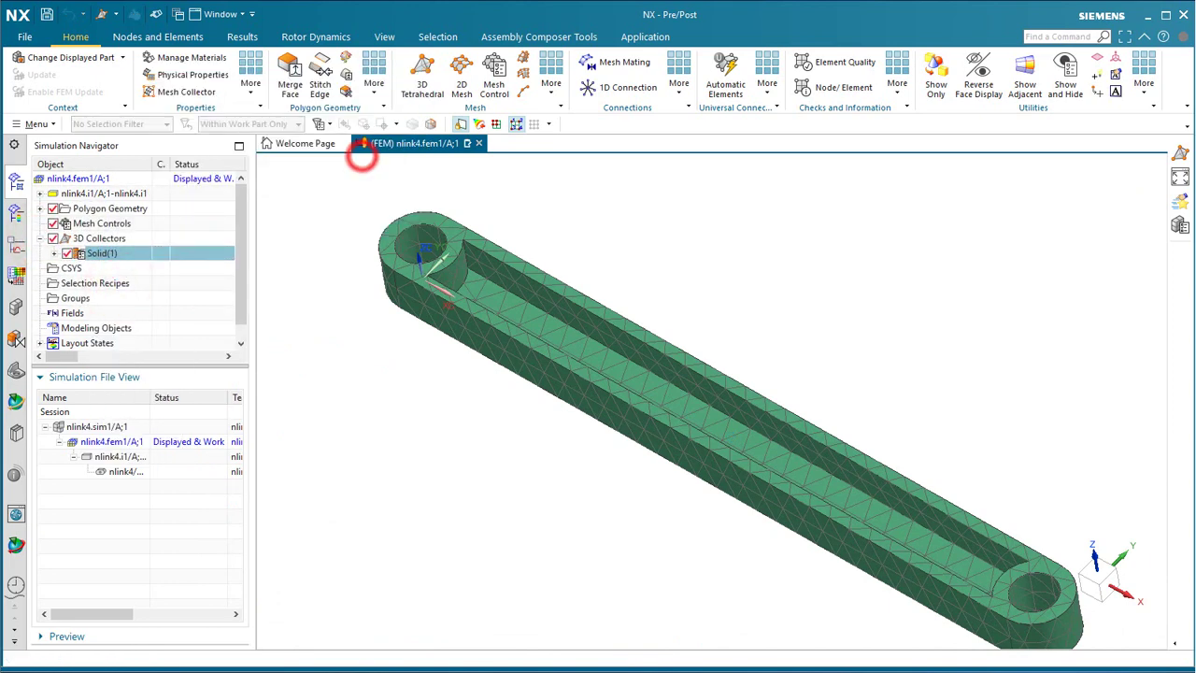
click(375, 185)
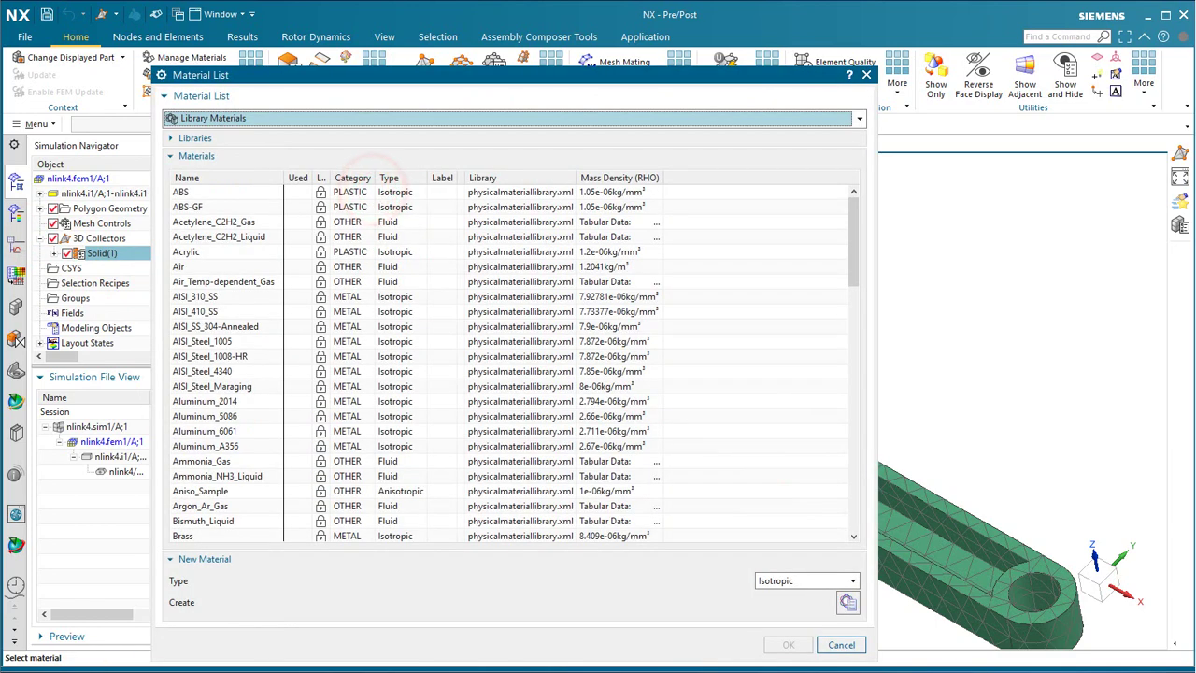
click(204, 431)
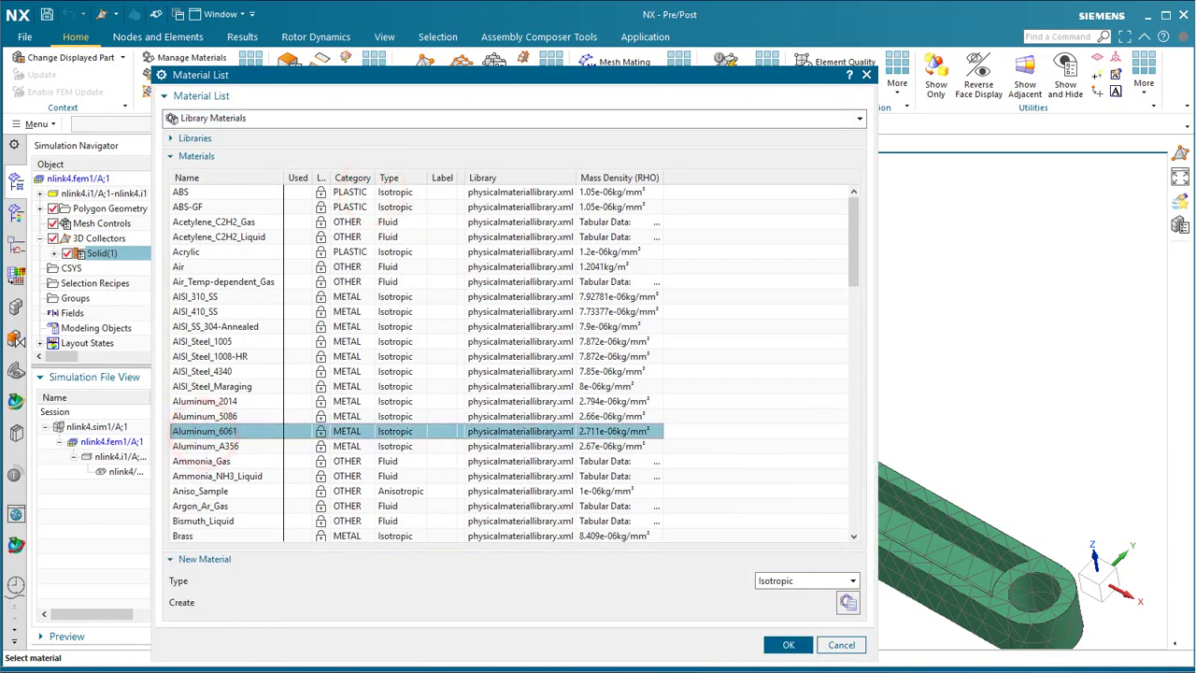
click(788, 644)
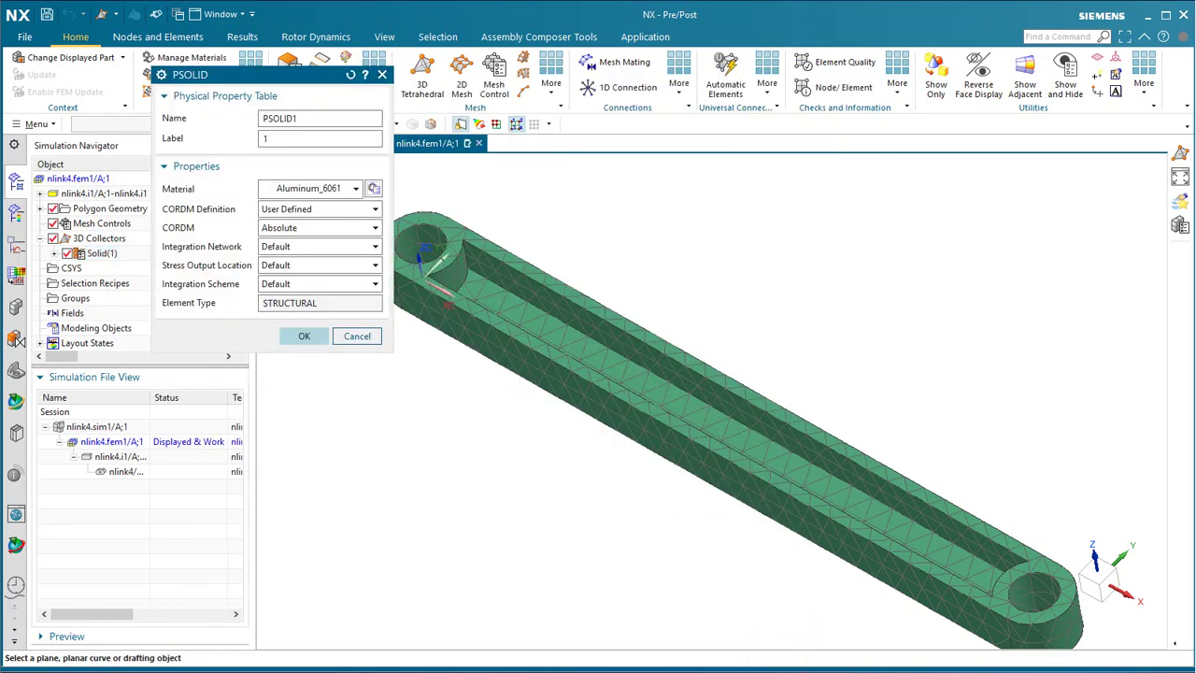
click(300, 334)
click(338, 217)
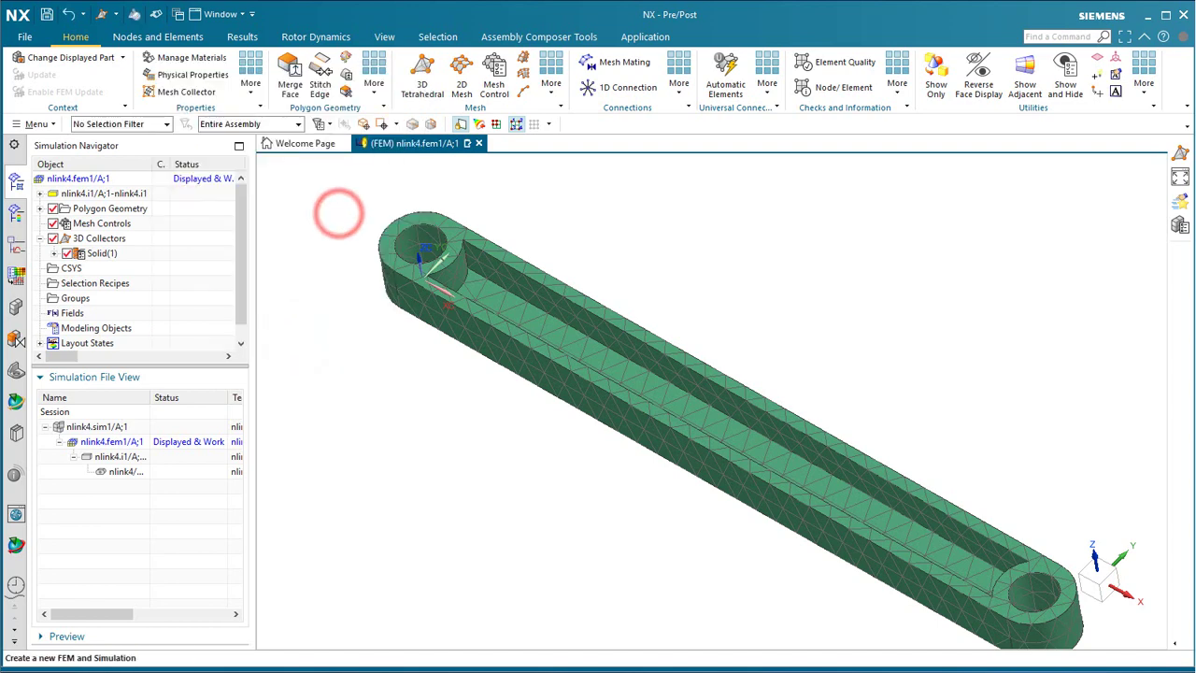
click(54, 254)
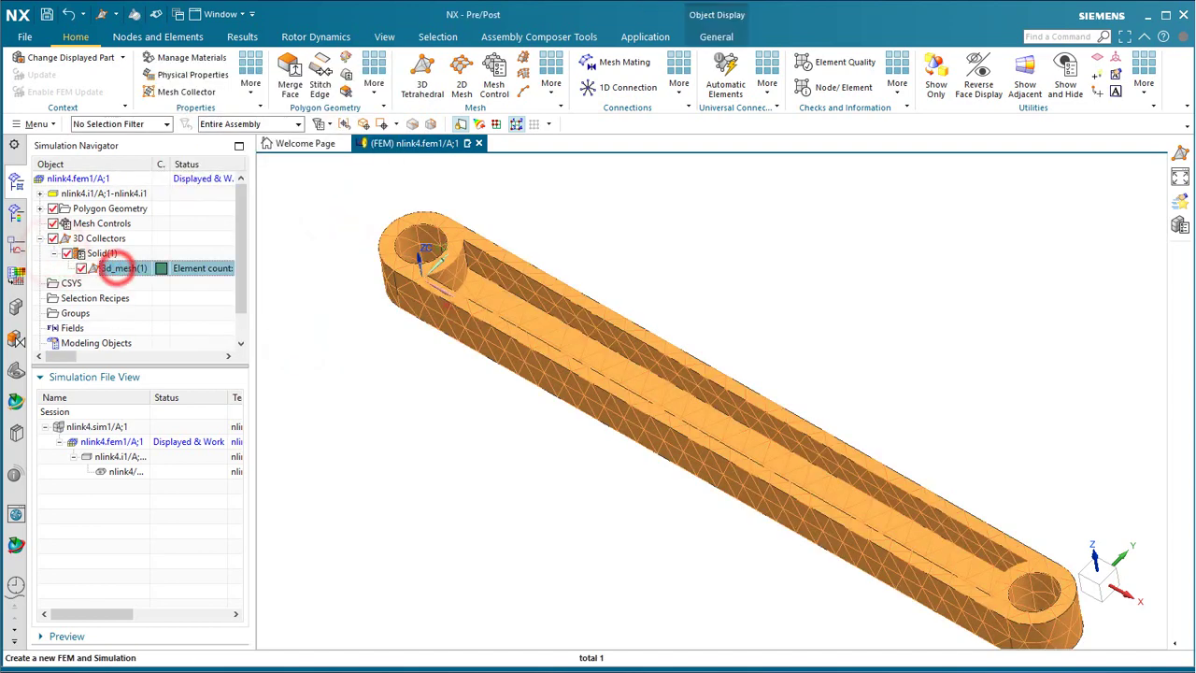
- Open nlink4.sim1 and apply a Fixed Translation constraint to the left end hole face
double_click(105, 427)
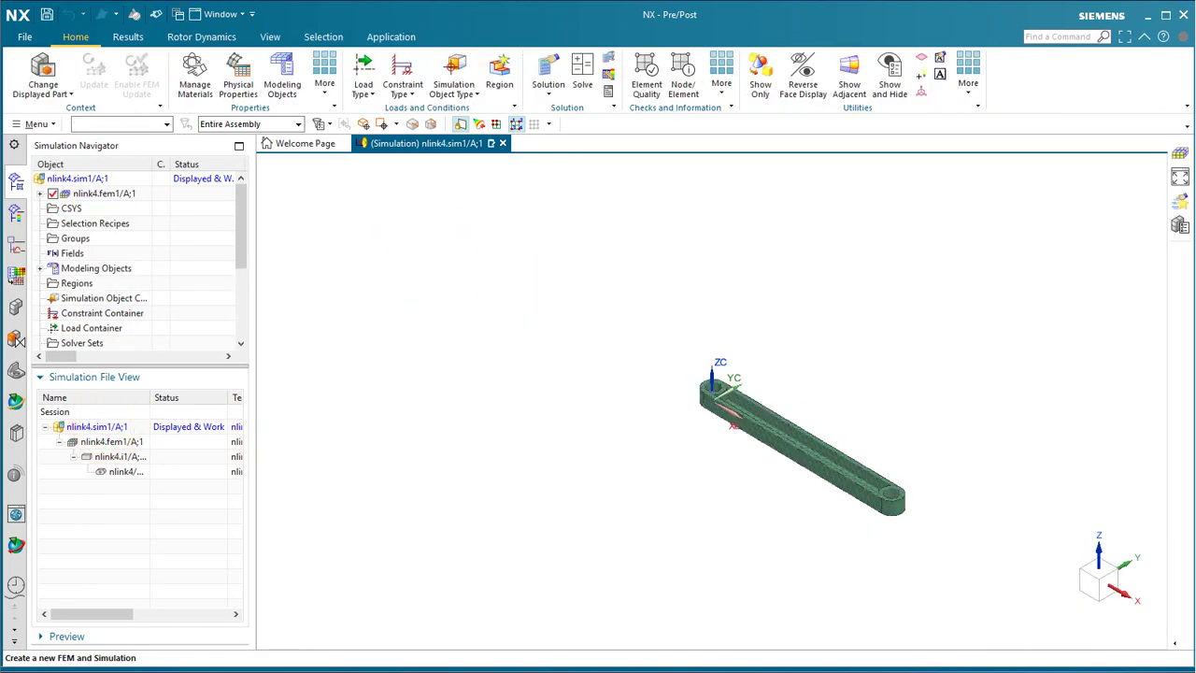
mouse_move(635, 374)
middle_down()
mouse_move(654, 393)
mouse_move(650, 378)
middle_up()
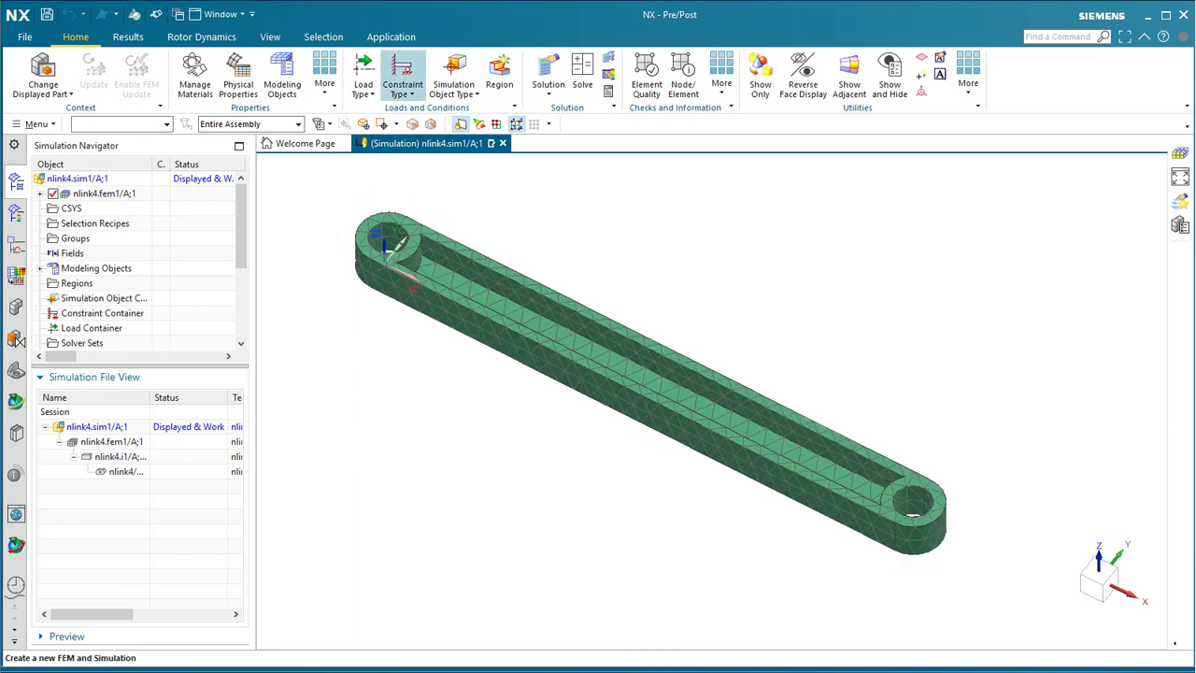
click(401, 82)
click(439, 167)
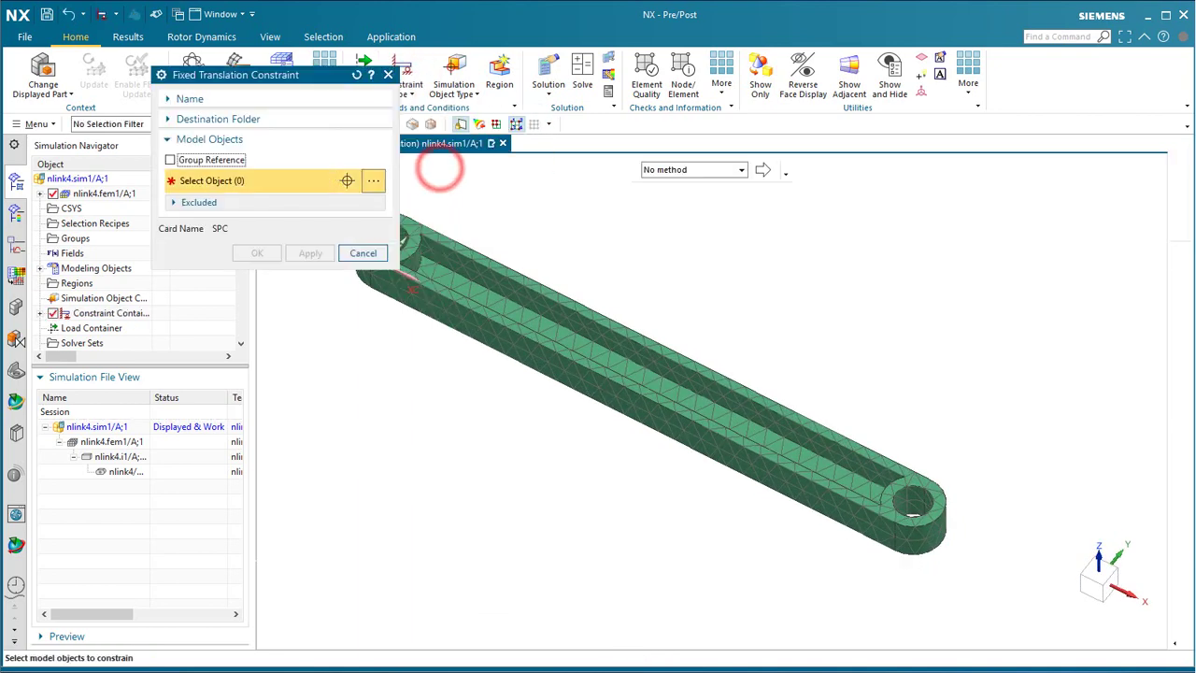
middle_drag(439, 167, 428, 241)
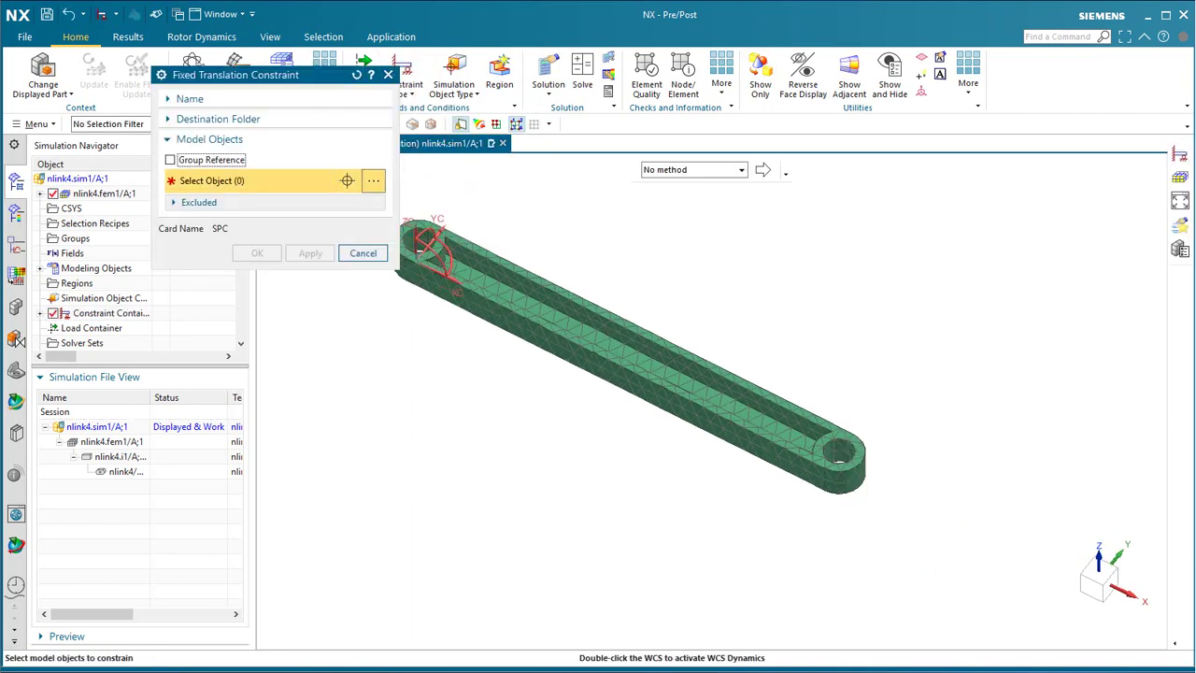
scroll(427, 241, down, 3)
click(414, 231)
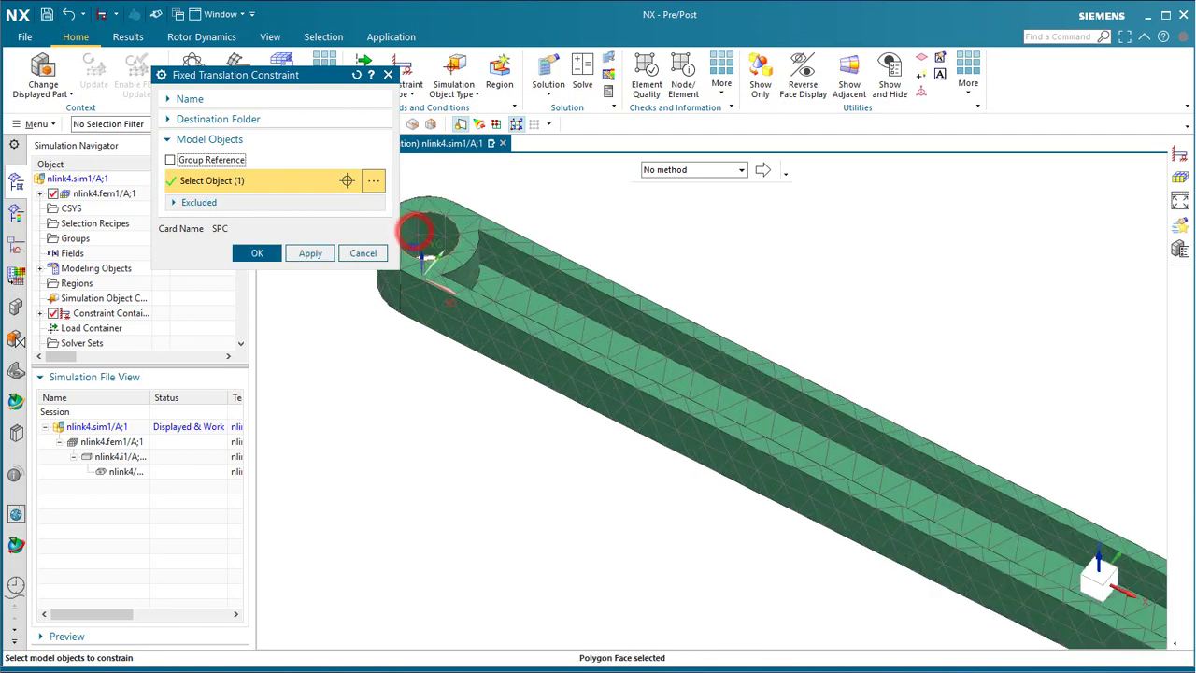
middle_drag(414, 231, 419, 236)
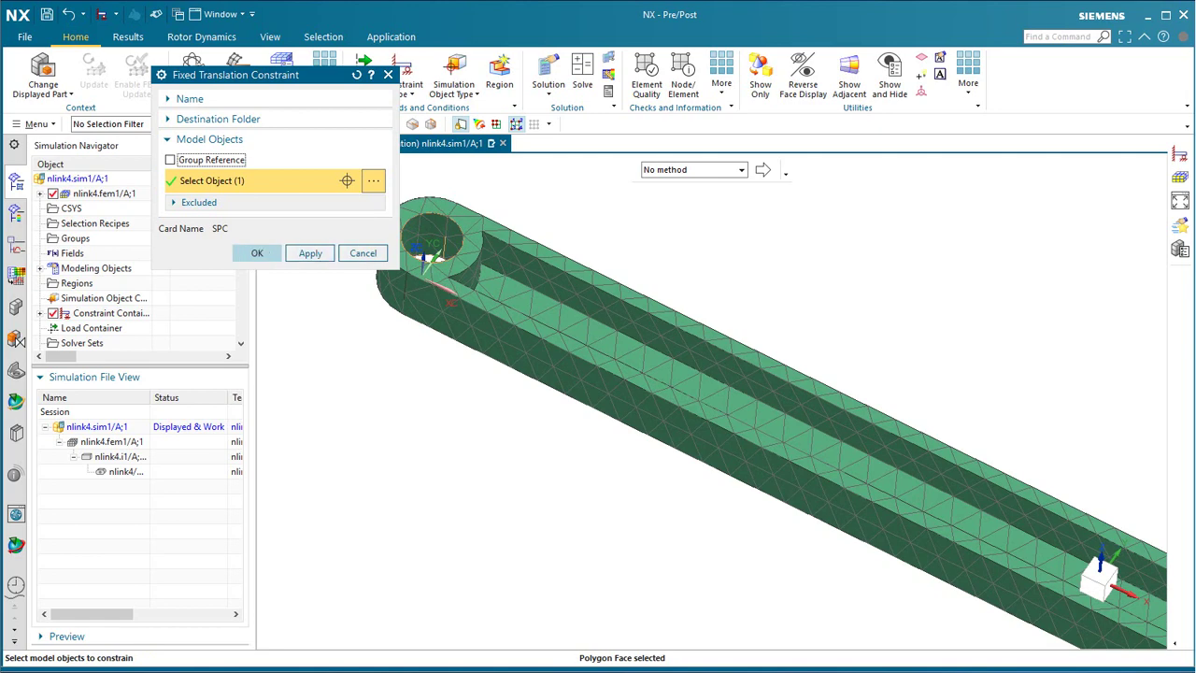
click(263, 252)
scroll(267, 251, up, 3)
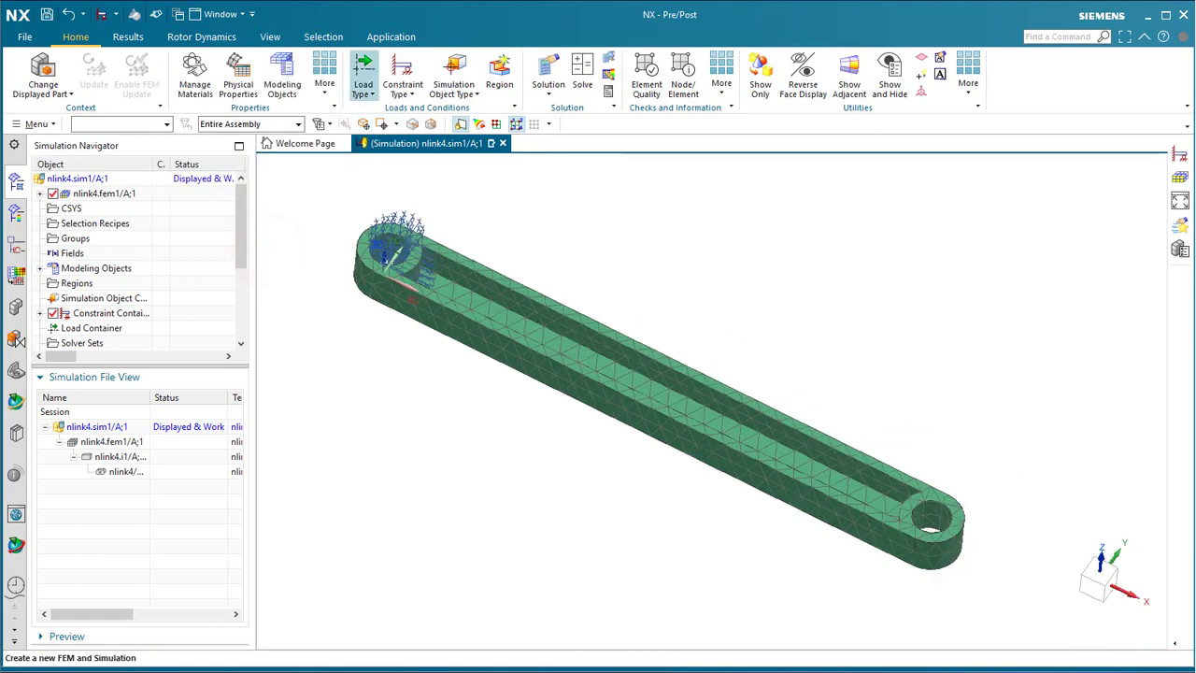
click(364, 82)
click(382, 150)
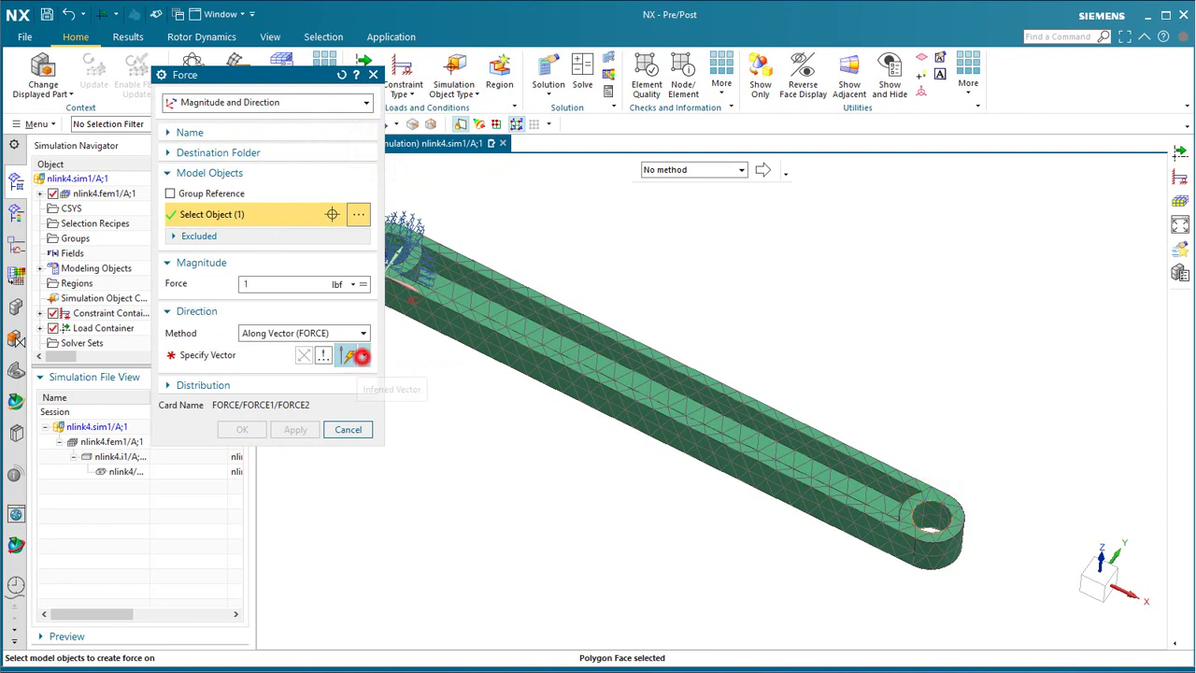
click(361, 356)
click(345, 518)
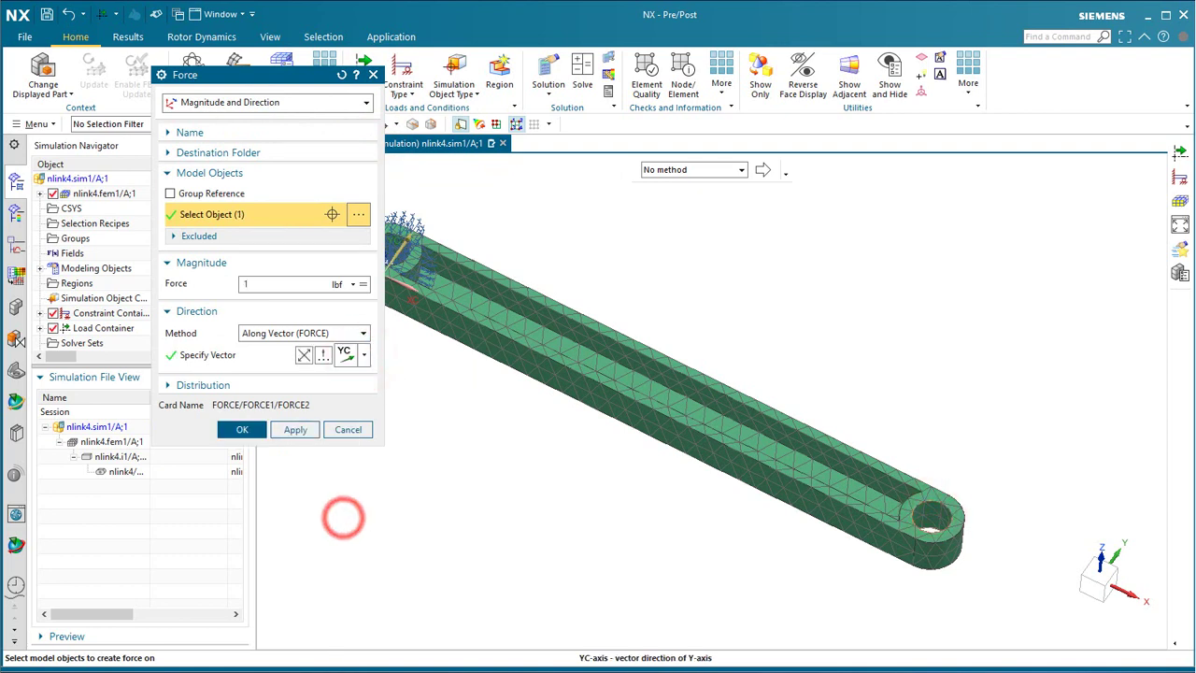
click(242, 428)
middle_drag(654, 401, 663, 381)
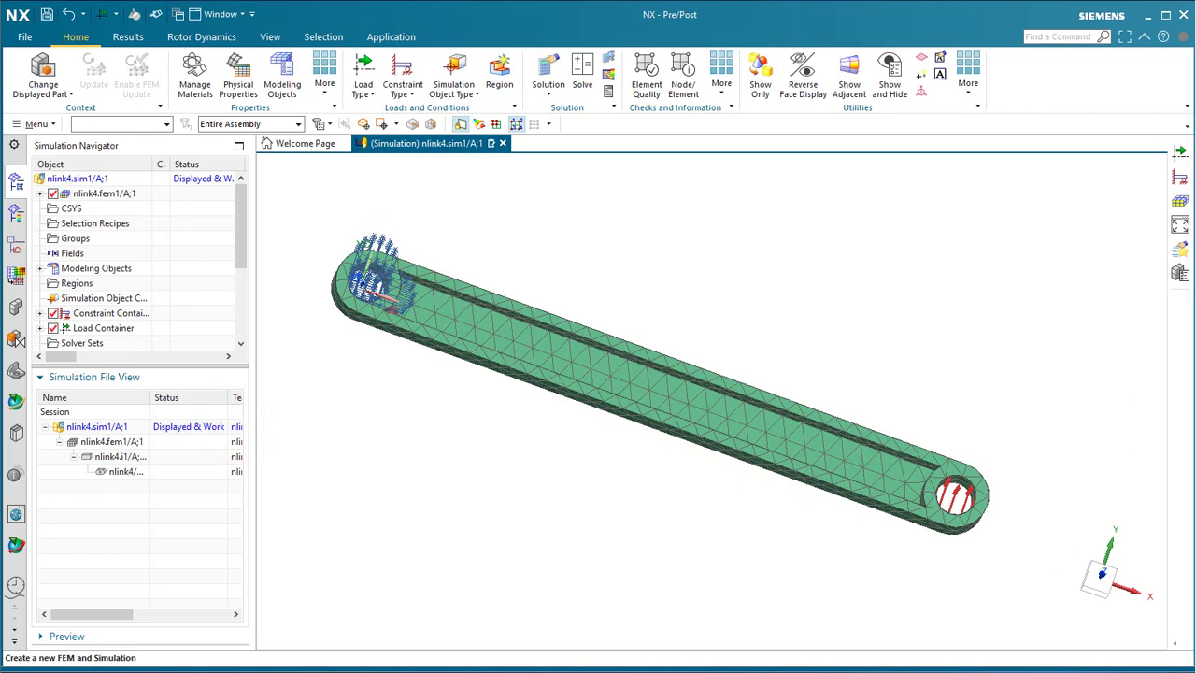
scroll(140, 262, down, 2)
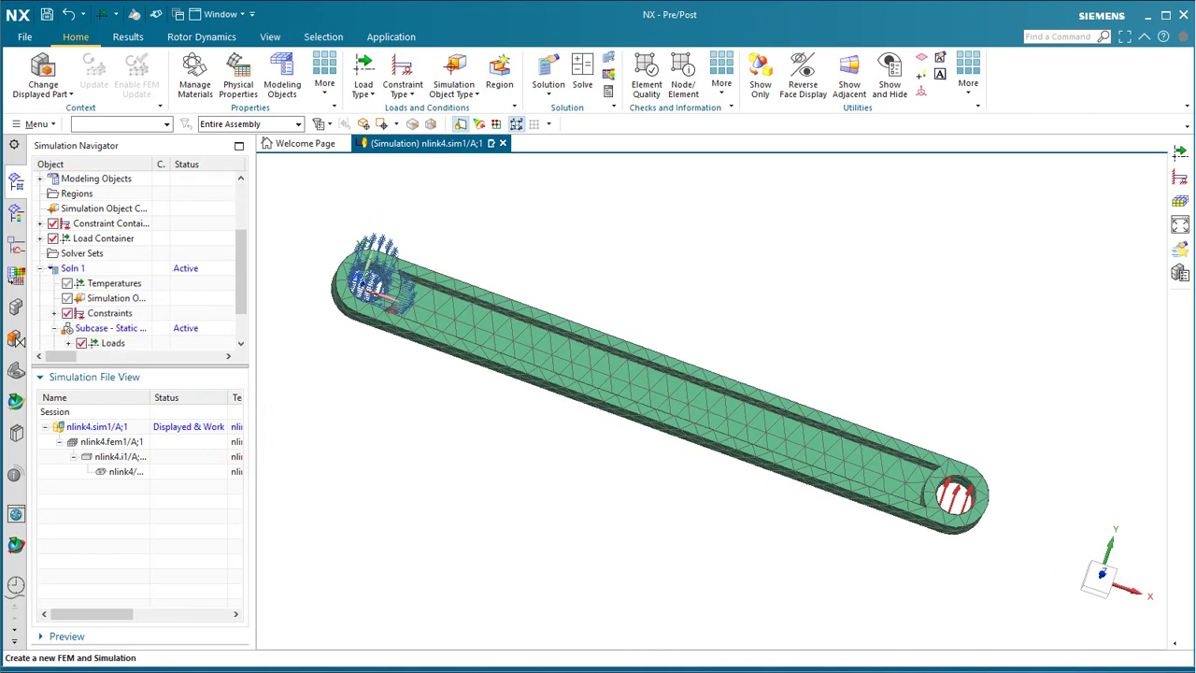
- Run the Simcenter Nastran solve for Soln 1
right_click(73, 268)
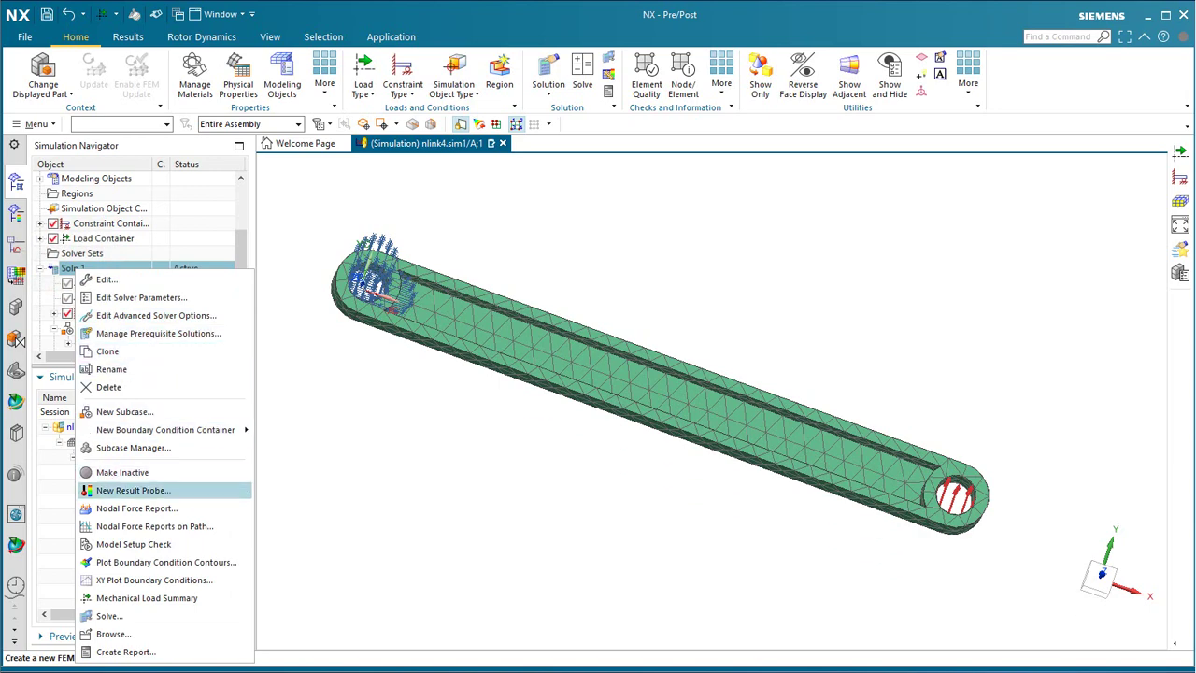
click(132, 611)
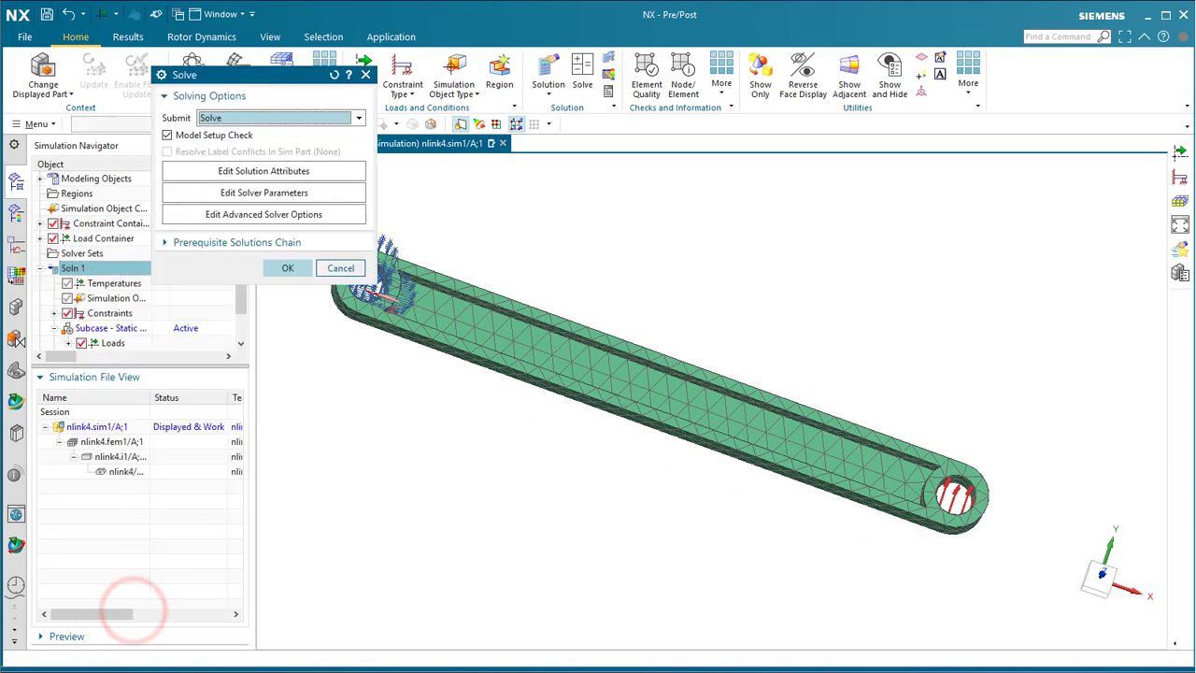
click(287, 268)
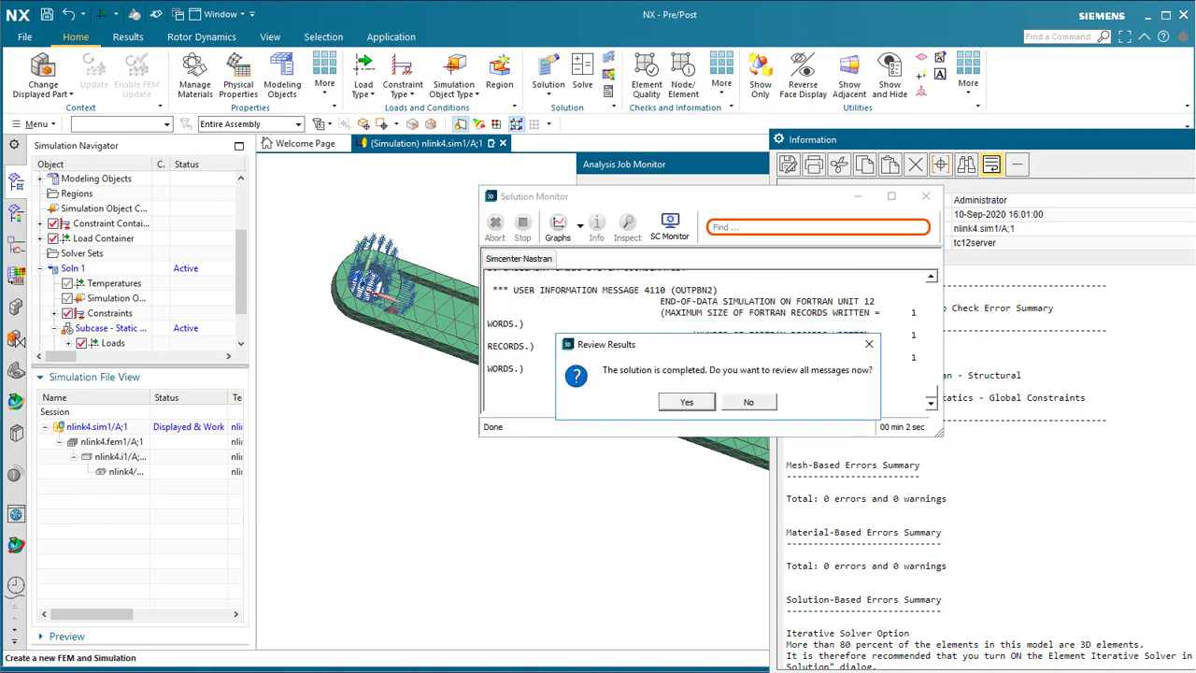
- Decline reviewing results and close the Information window and Analysis Job Monitor
click(748, 401)
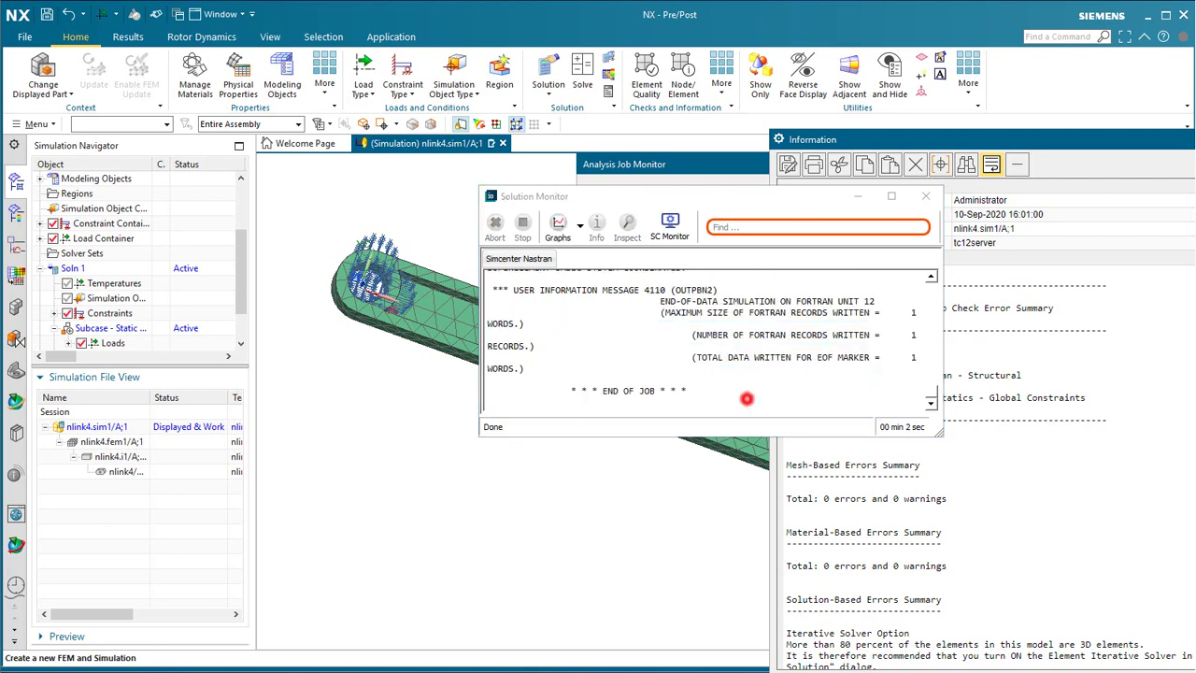
double_click(961, 139)
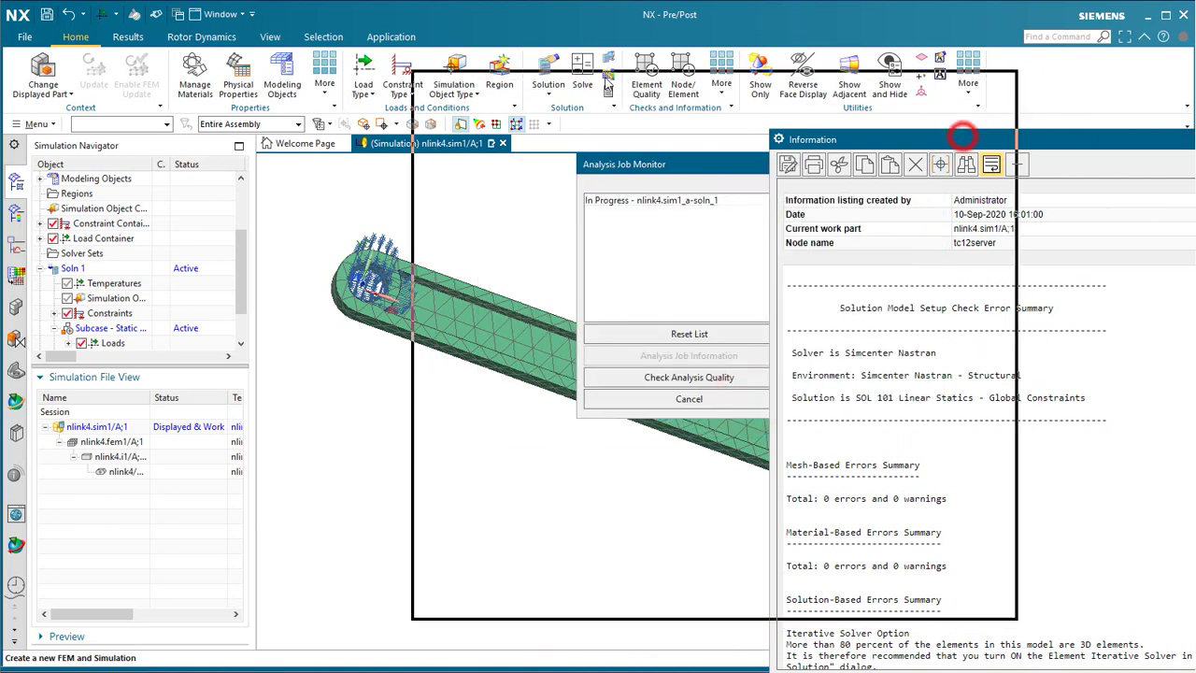
click(950, 63)
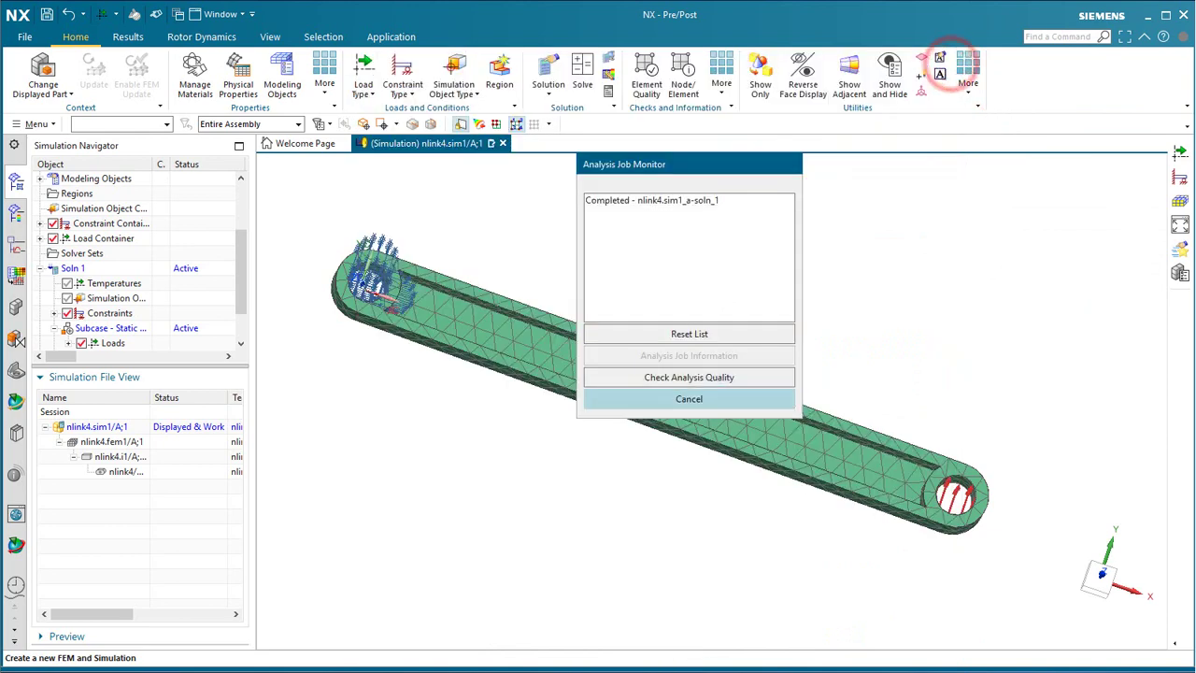
click(682, 398)
drag(239, 281, 239, 301)
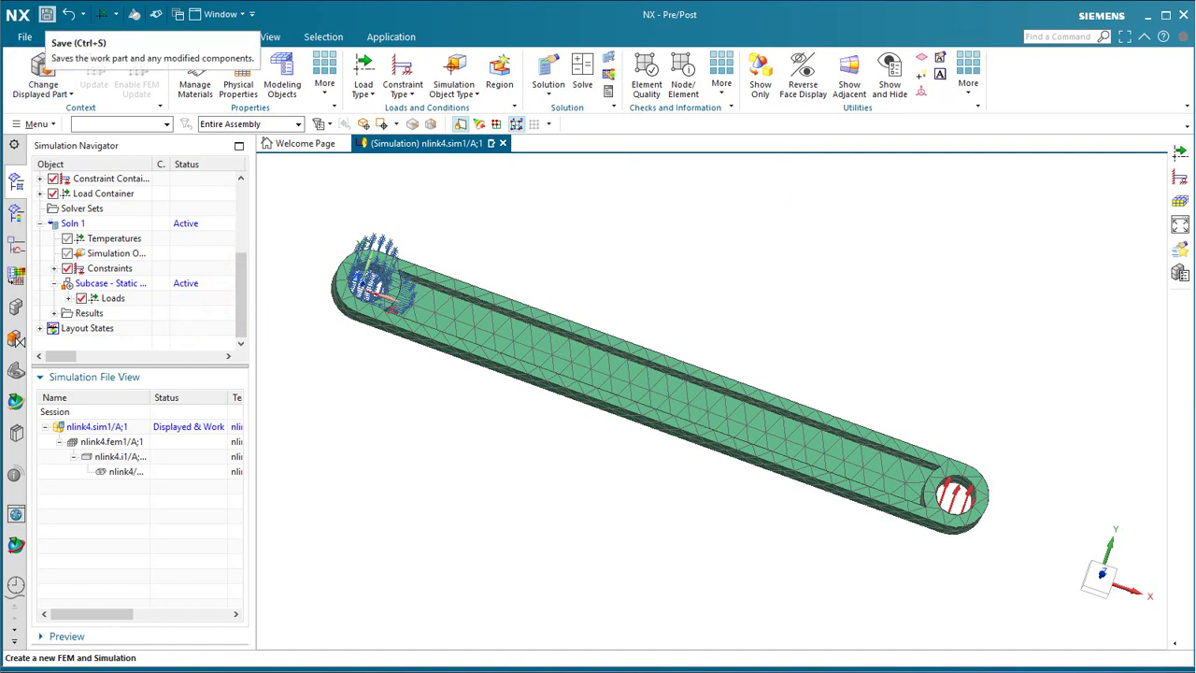
- Save nlink4.sim1 and import its nlink4.sim1_a-soln_1.op2 results file
click(46, 14)
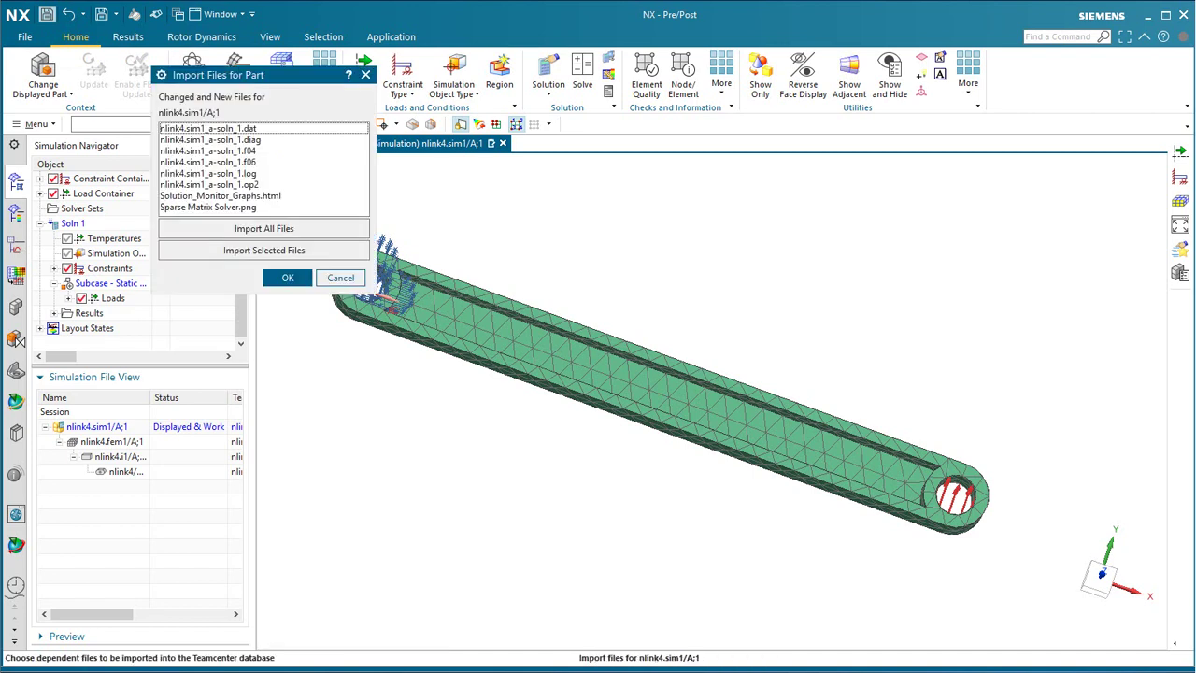
click(245, 184)
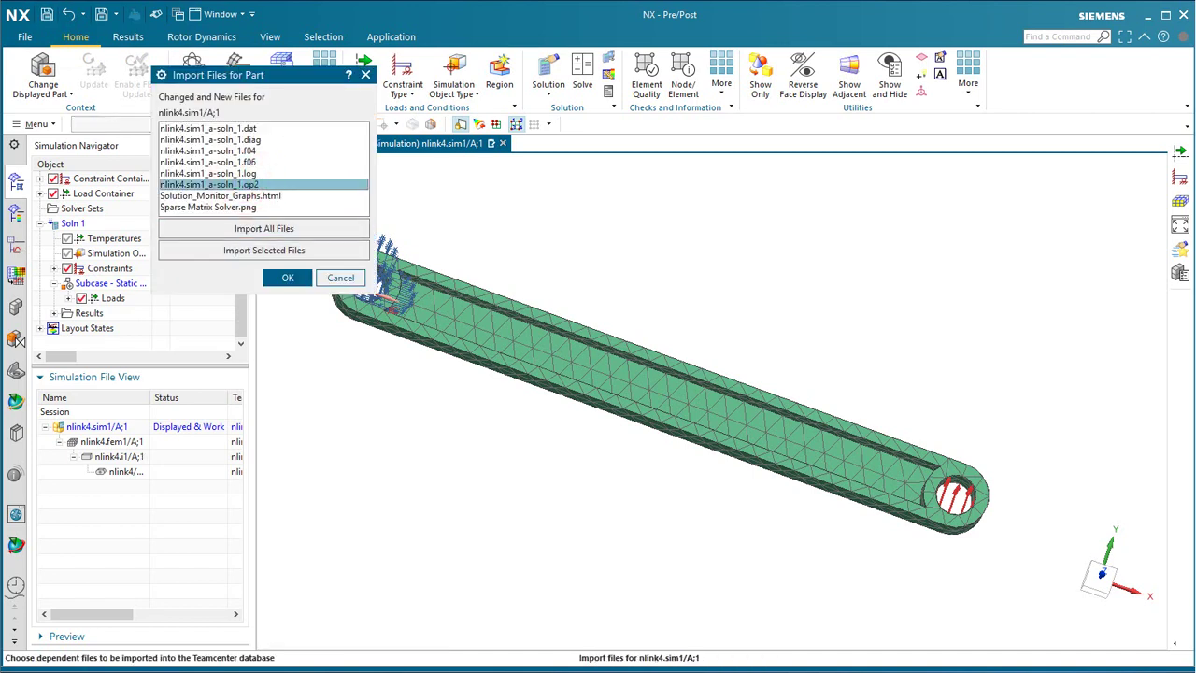
click(249, 250)
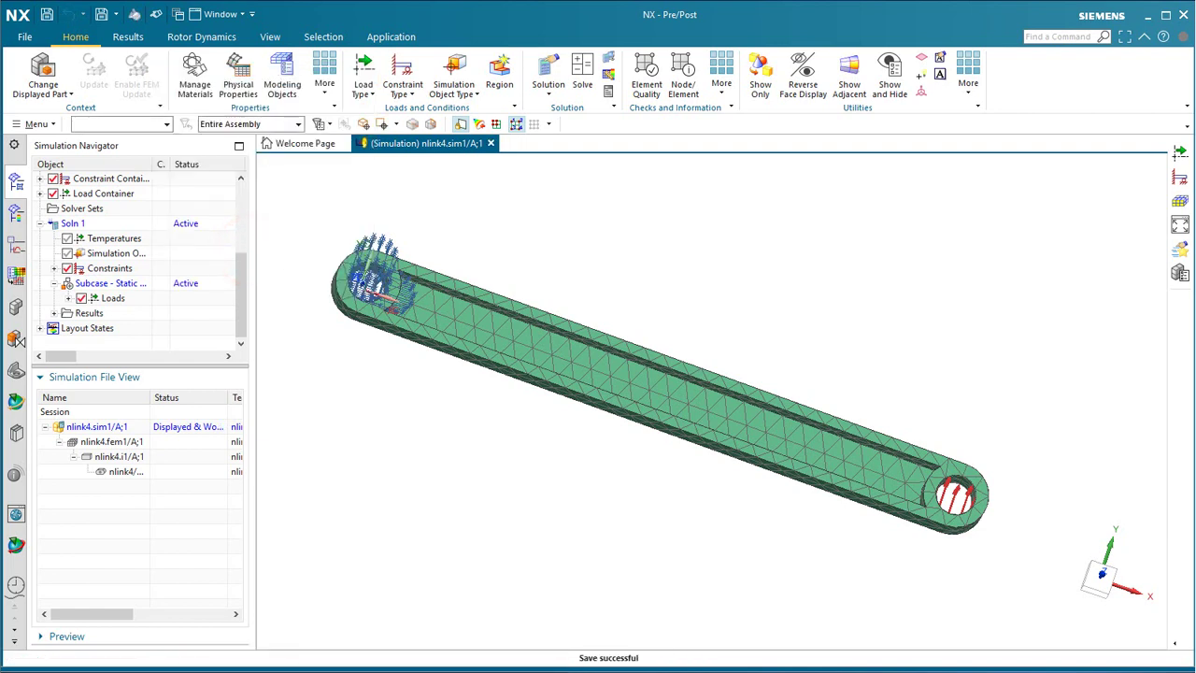
- Load the Structural results, plot nodal displacement, then show the element-nodal Von Mises stress contour
click(54, 313)
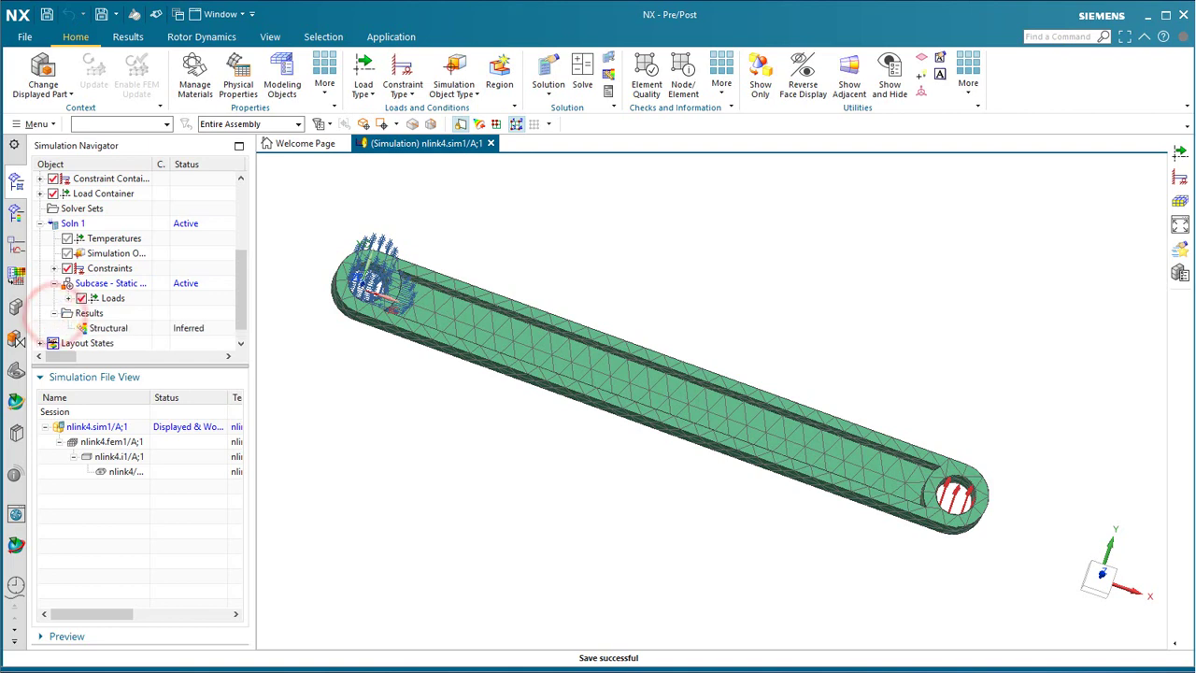
click(107, 327)
double_click(107, 327)
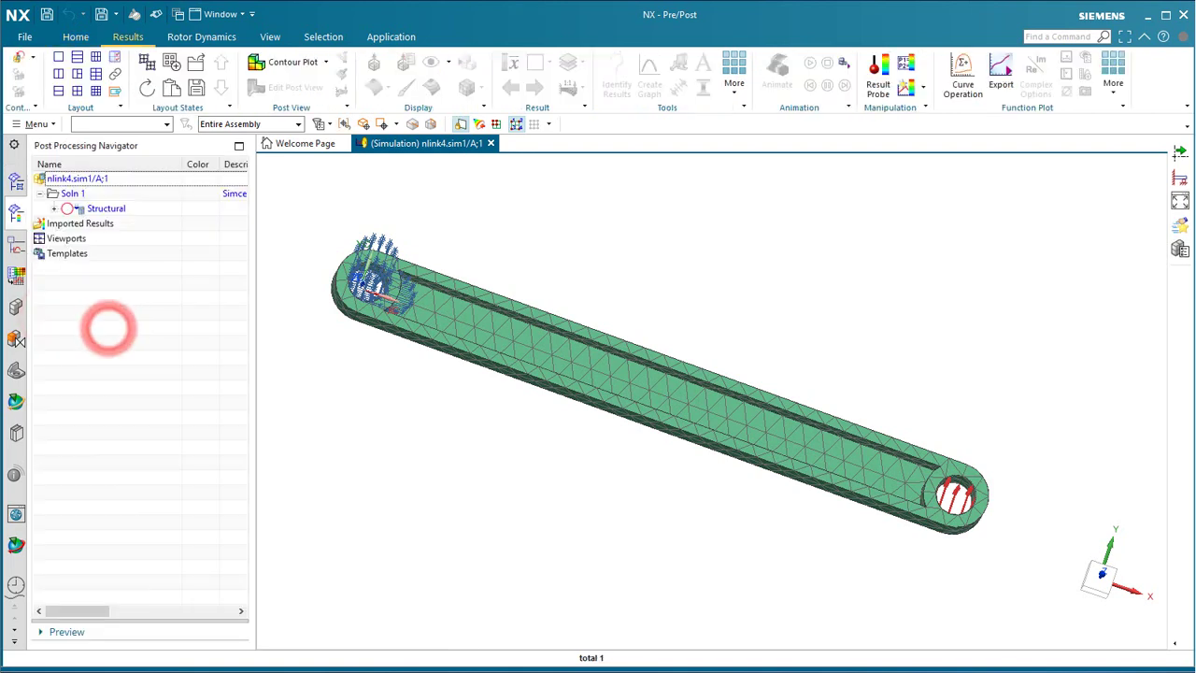
click(54, 208)
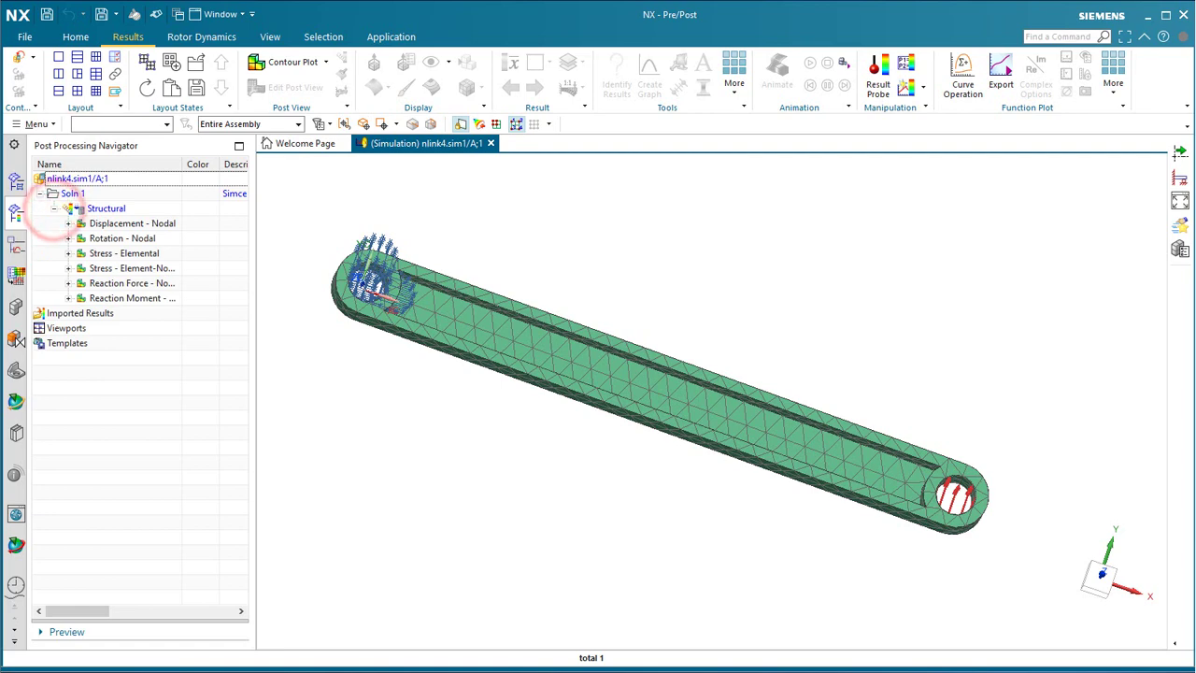
double_click(99, 223)
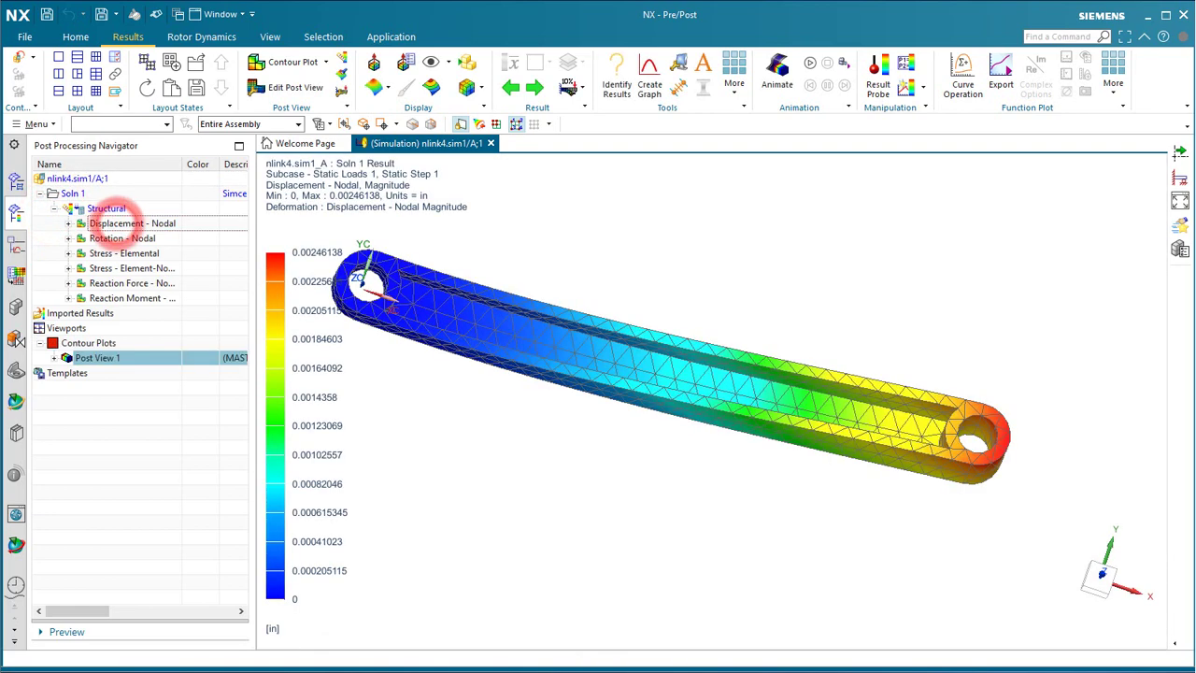
middle_drag(654, 373, 691, 331)
double_click(123, 268)
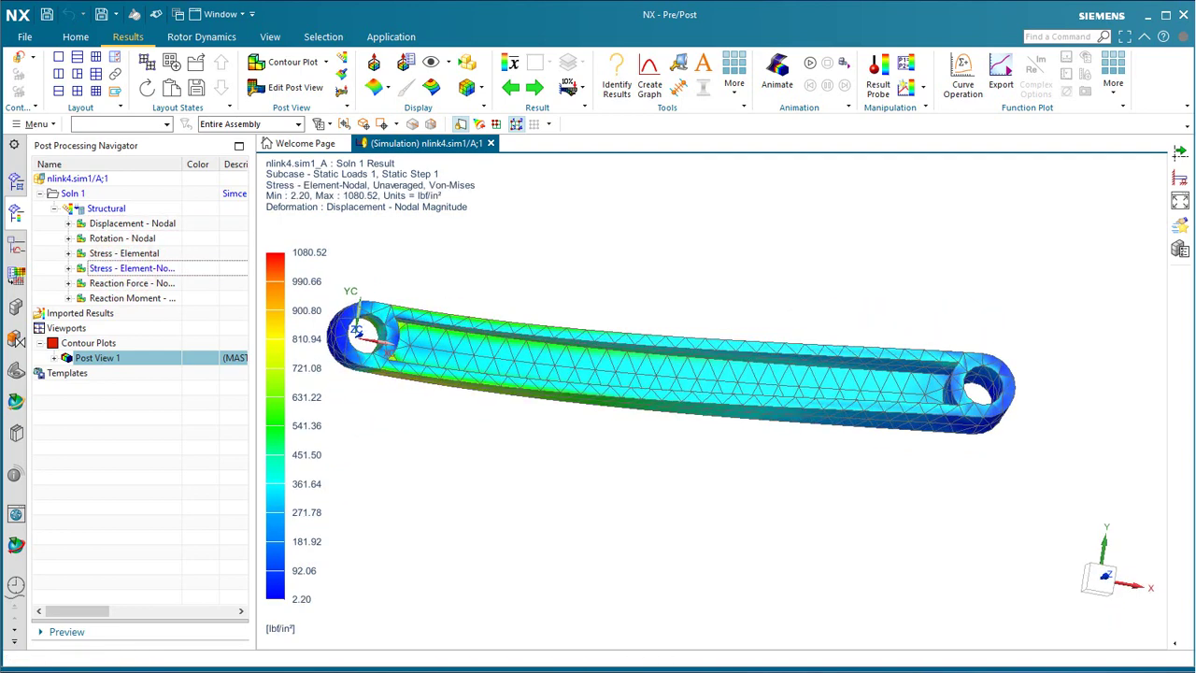
- Create a managed results JT file, Result.jt, containing nodal displacement and element-nodal stress
right_click(106, 208)
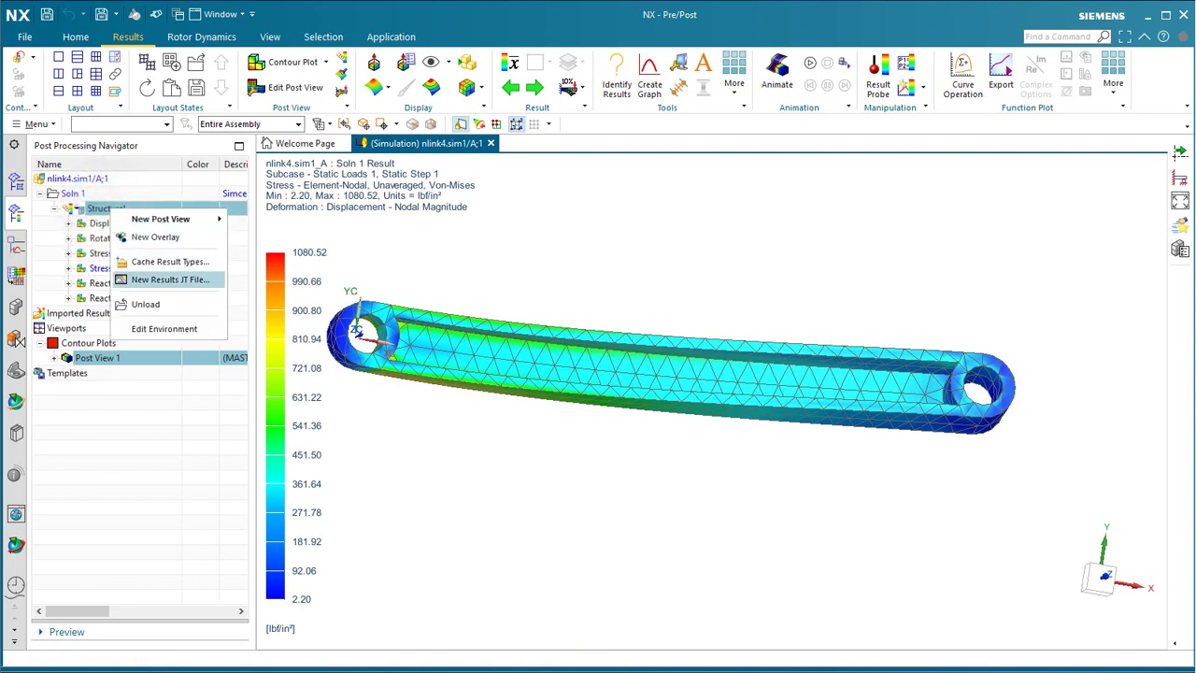
click(167, 281)
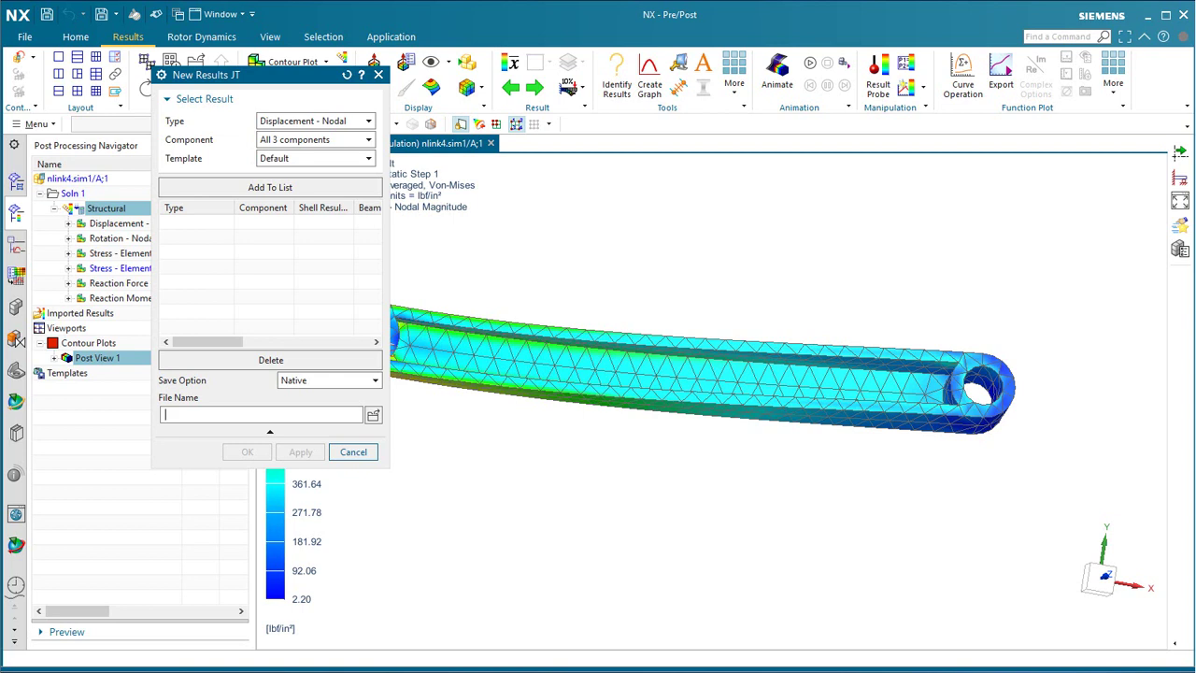
click(329, 187)
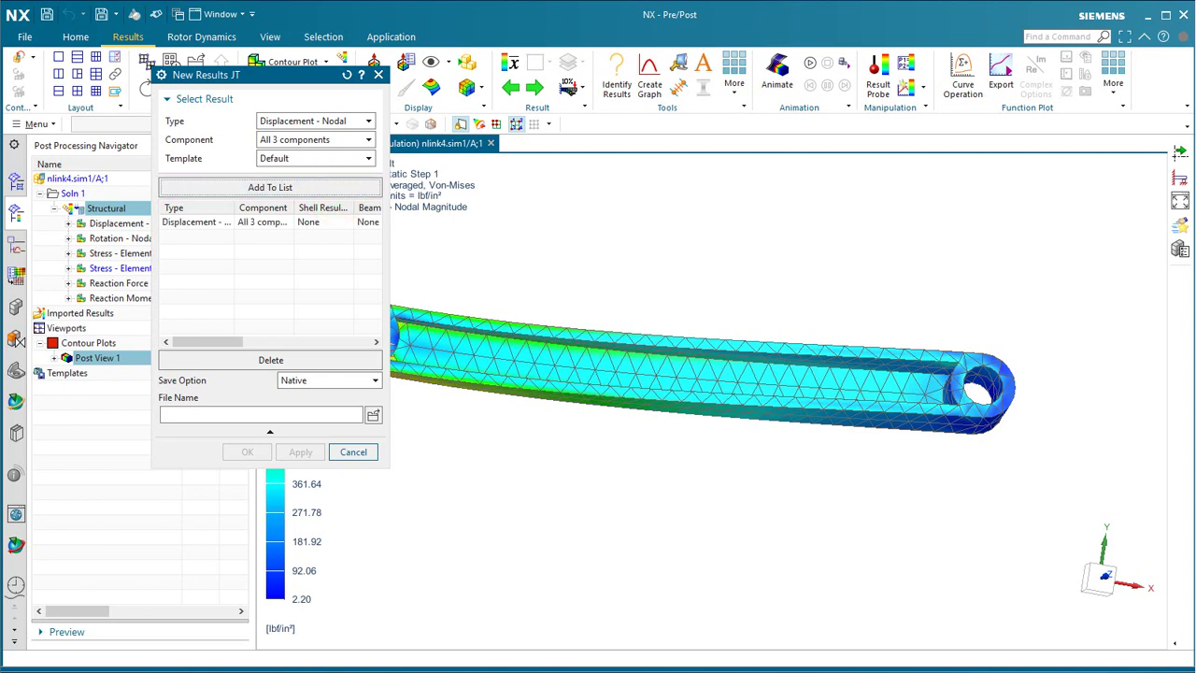
click(342, 121)
click(345, 153)
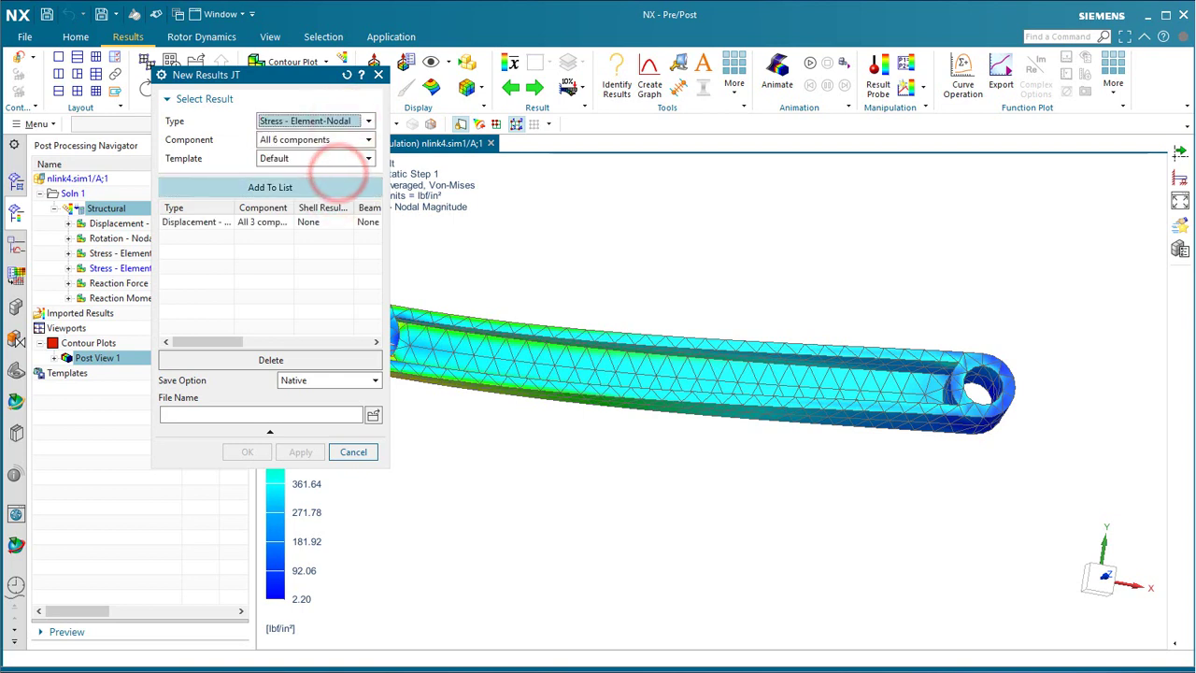
click(333, 185)
click(326, 380)
click(322, 407)
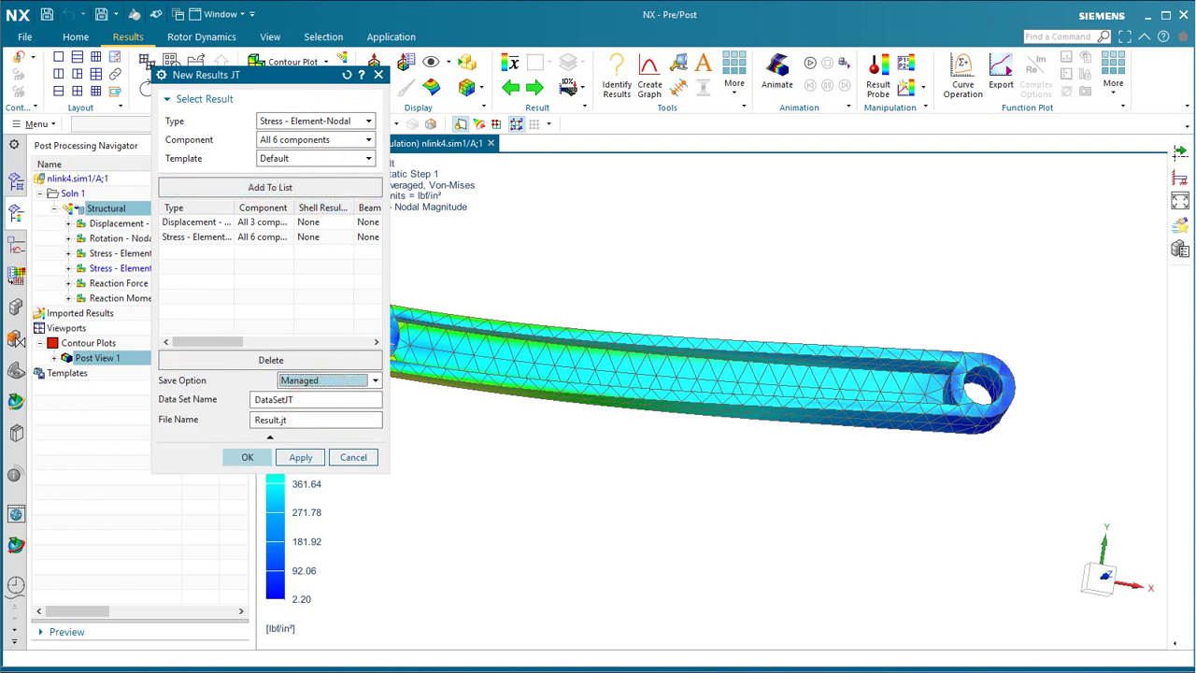
click(247, 457)
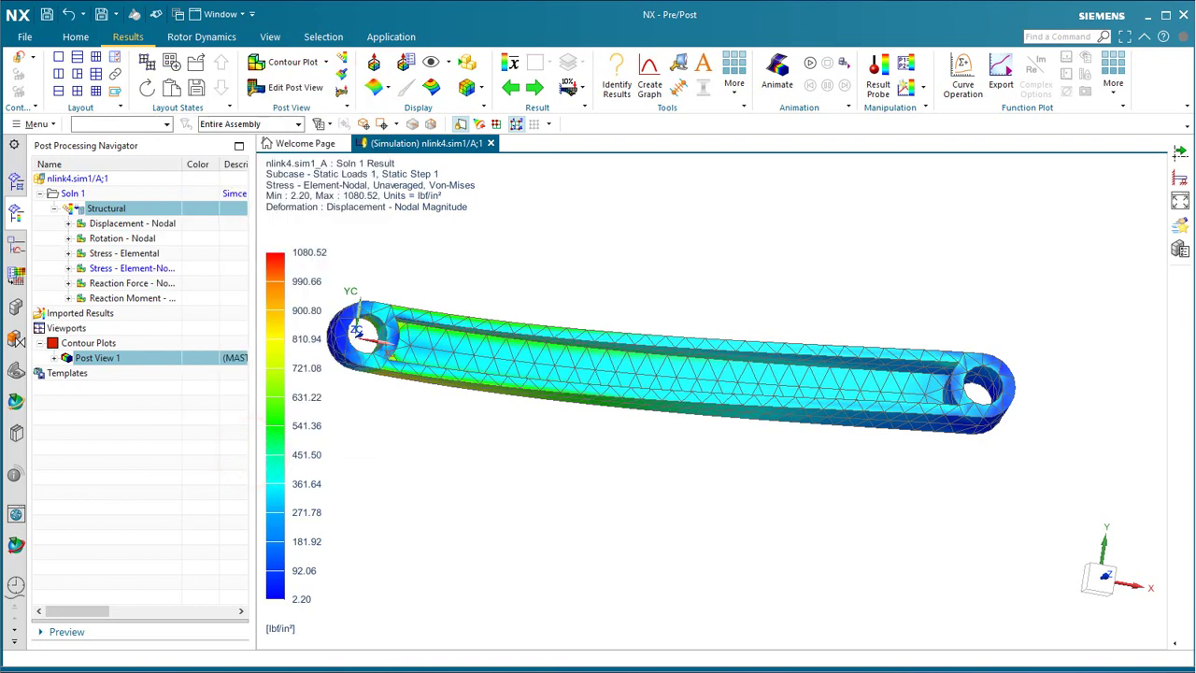